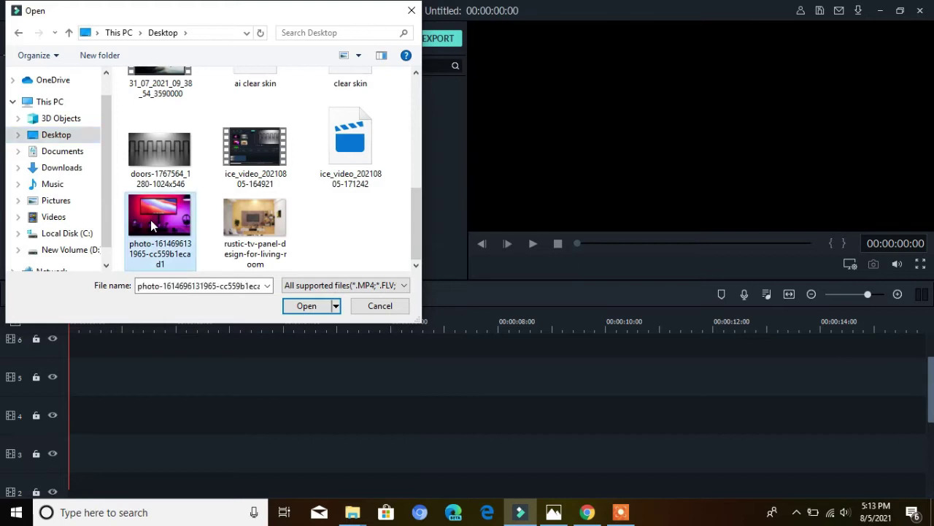
ctrl+click(159, 149)
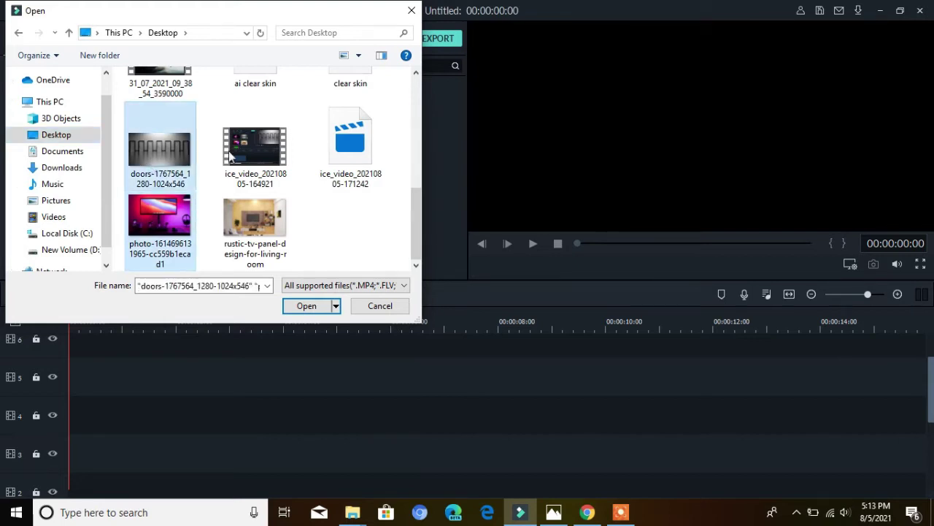
ctrl+click(288, 153)
ctrl+click(286, 154)
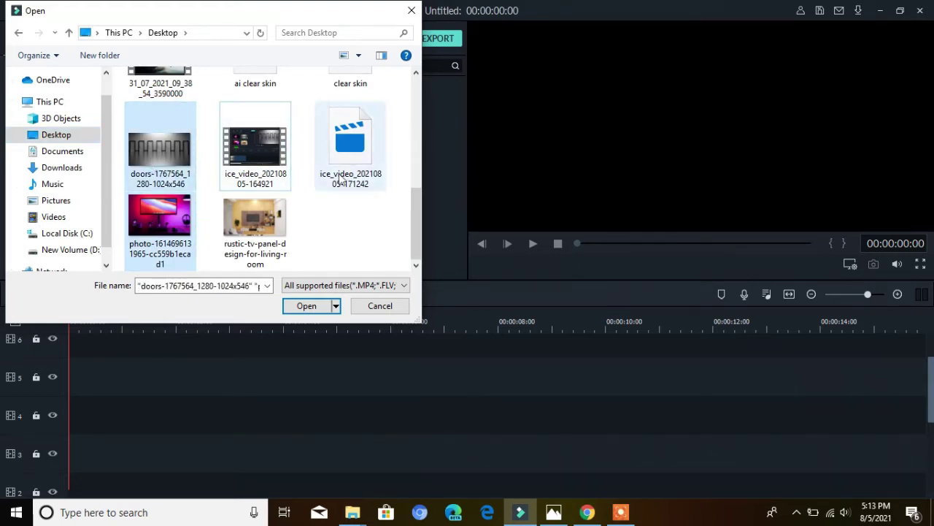
drag(416, 225, 418, 156)
ctrl+click(349, 161)
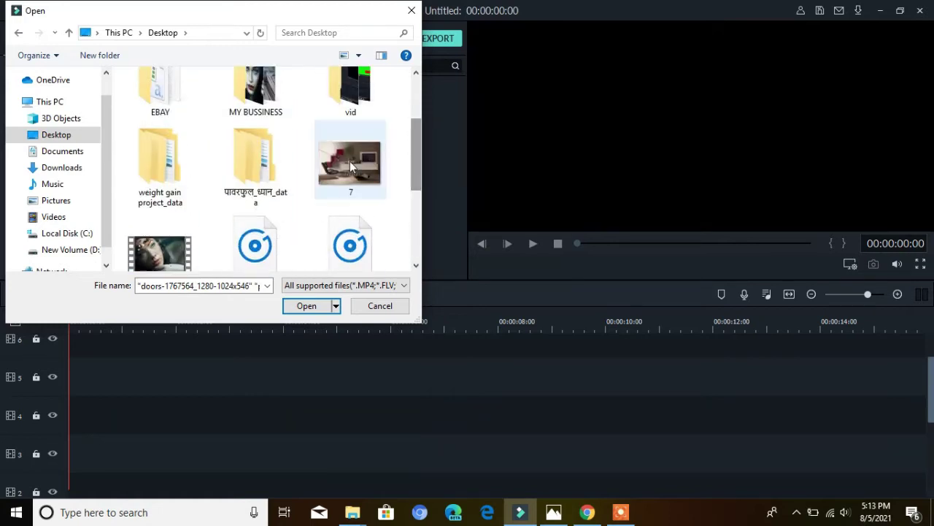
click(312, 307)
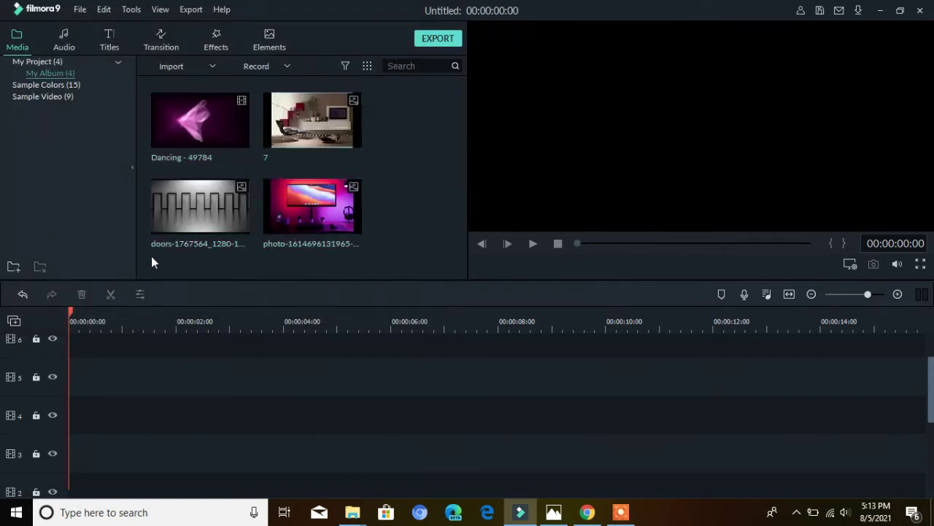
click(301, 181)
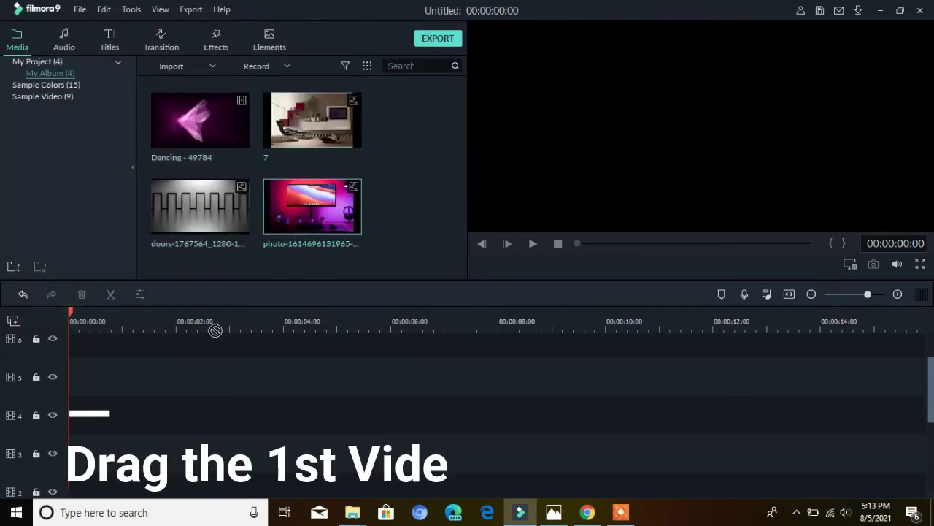
drag(66, 442, 68, 422)
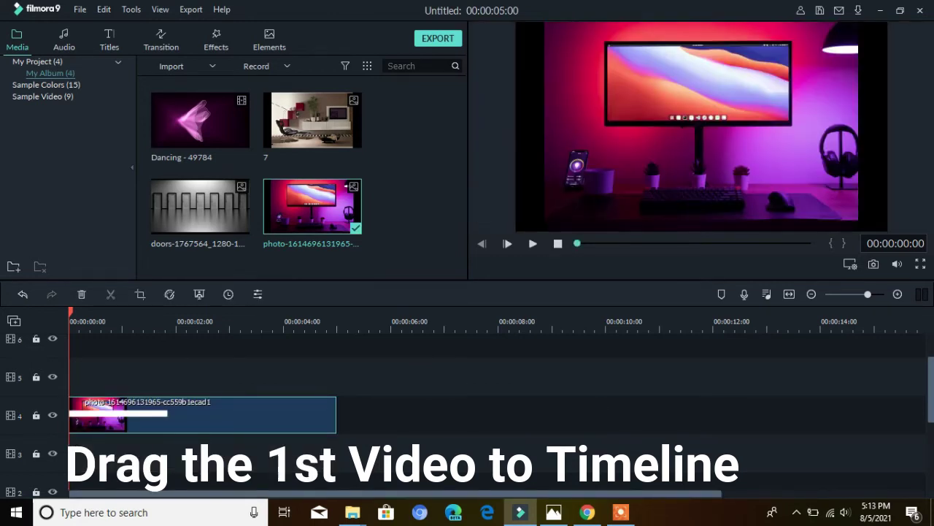
right_click(301, 403)
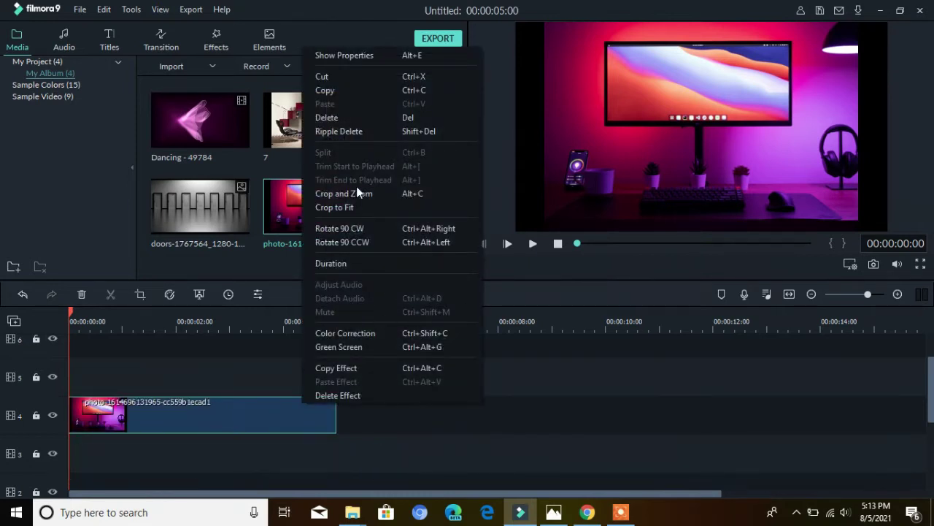
click(348, 208)
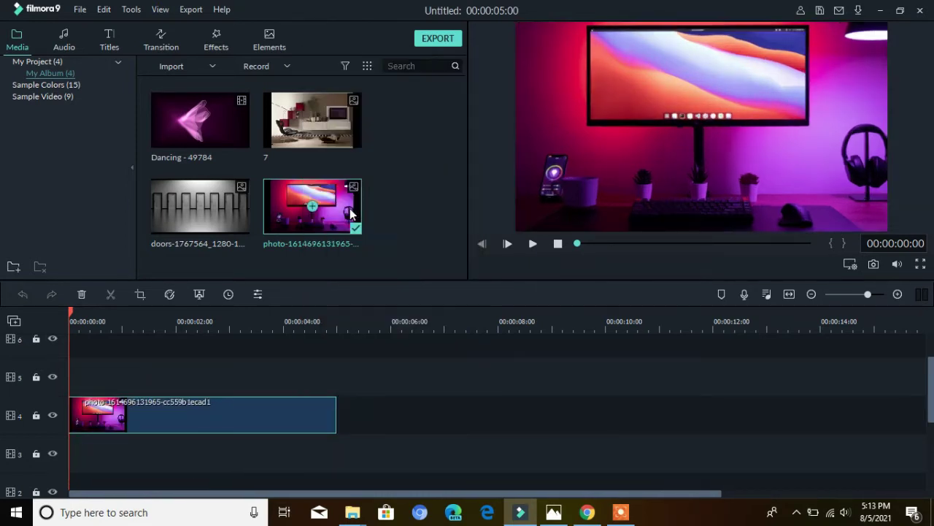
Step: Add the Green sample color to the start of track 5, above the monitor image
click(62, 97)
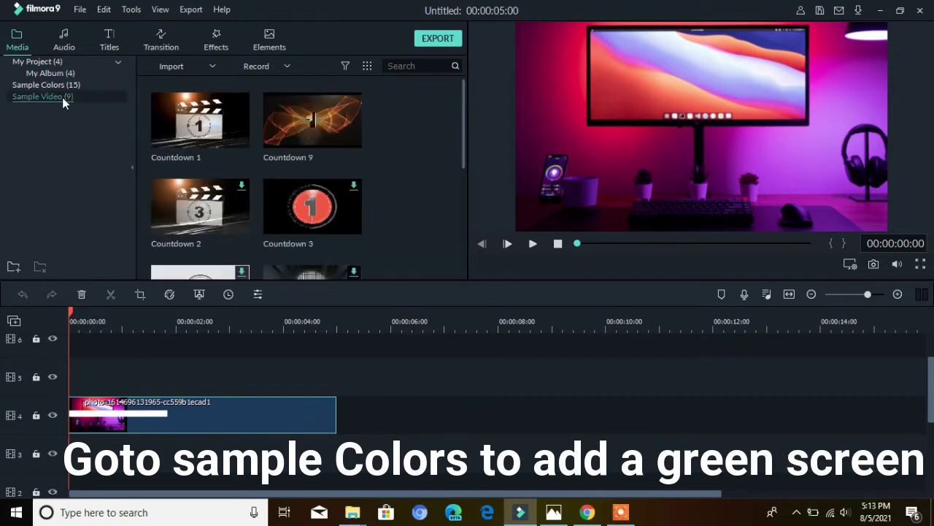
click(77, 85)
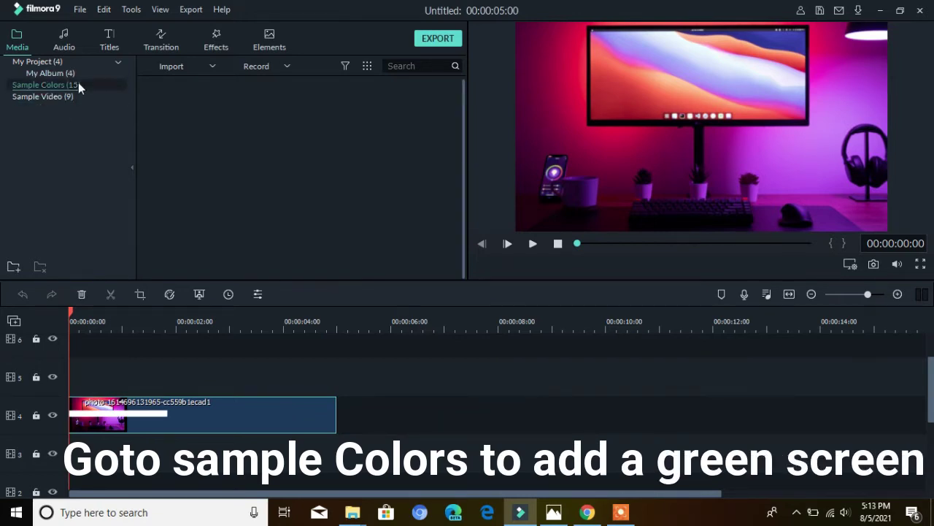
drag(464, 104, 460, 188)
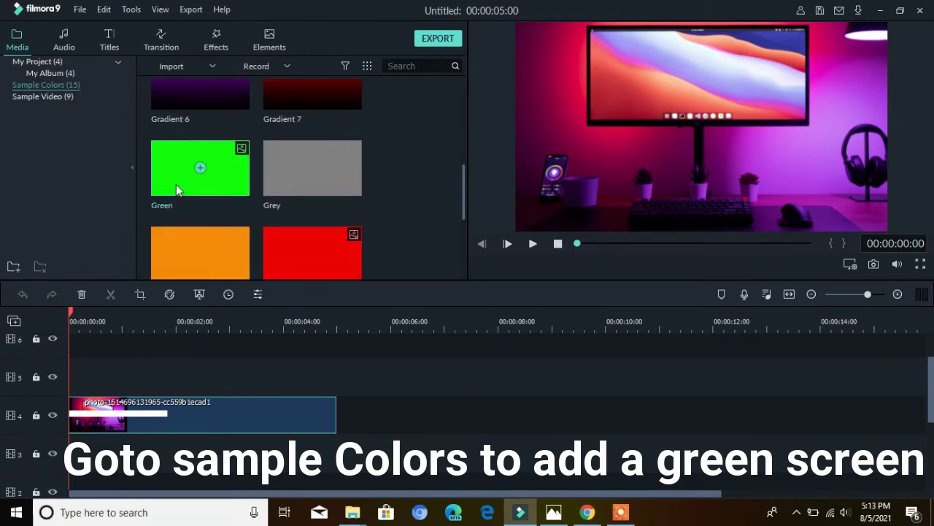
drag(176, 184, 57, 380)
Step: Resize and position the green clip in the preview so it covers exactly the monitor's display area
double_click(156, 376)
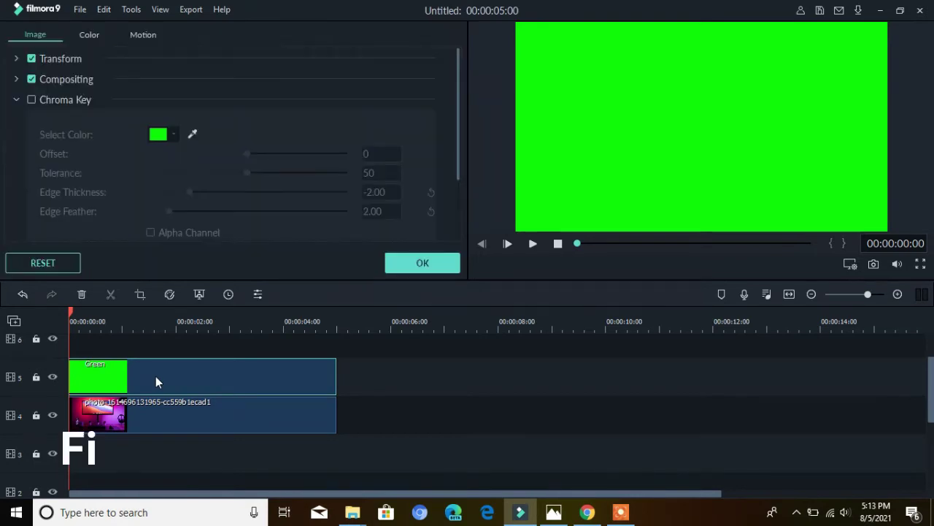
drag(518, 232, 694, 108)
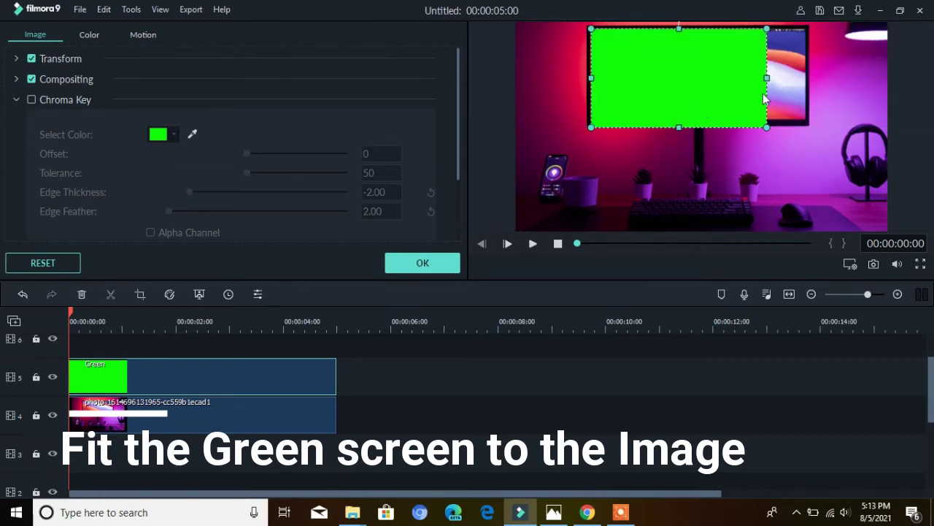
drag(770, 79, 801, 81)
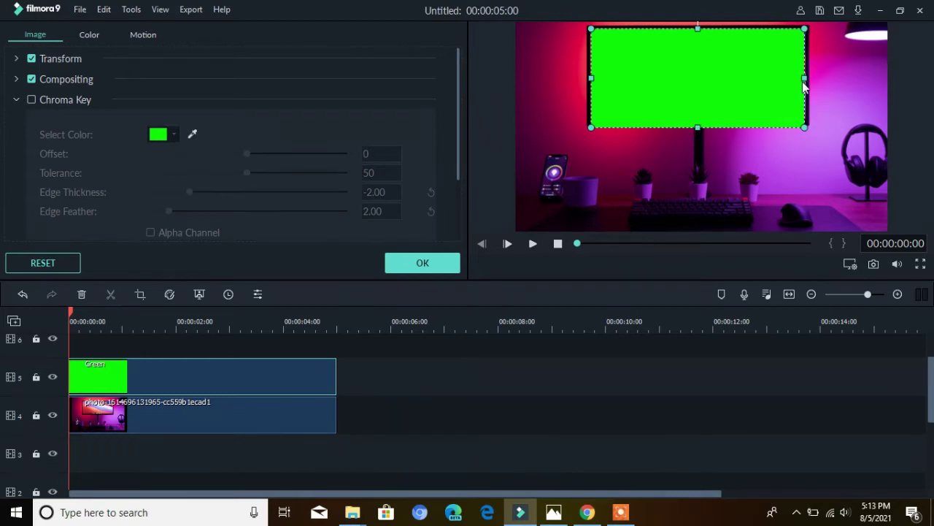
mouse_move(700, 128)
mouse_down()
mouse_move(702, 111)
mouse_move(703, 121)
mouse_up()
click(806, 149)
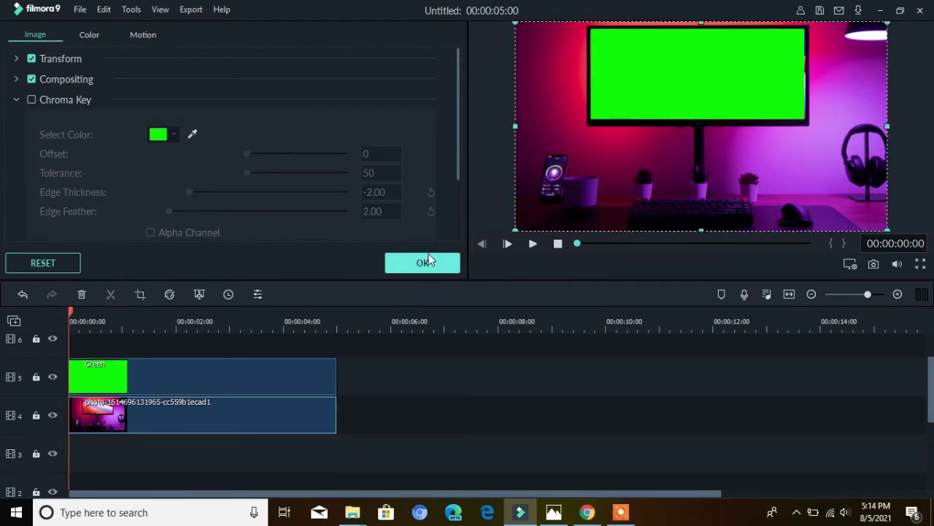
click(396, 269)
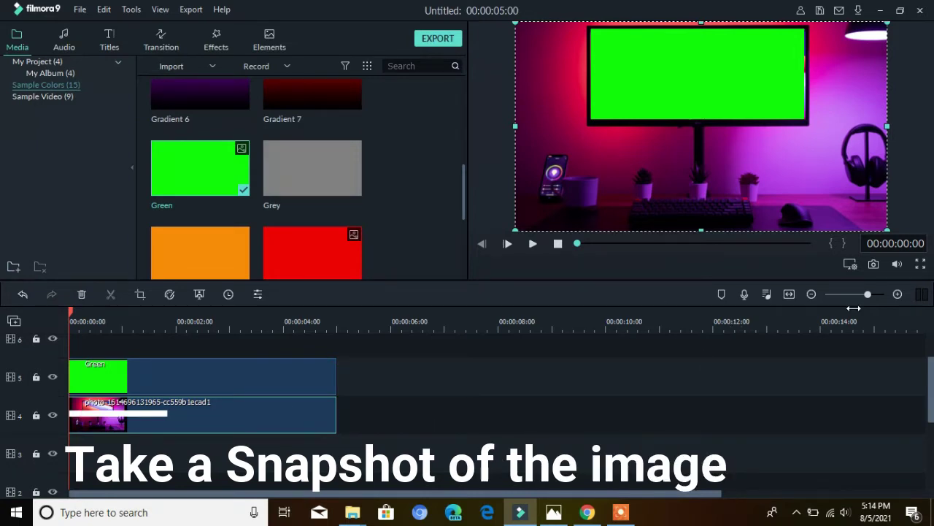
Step: Take a snapshot of the composed monitor frame and replace the monitor image on track 4 with the doors image
click(875, 265)
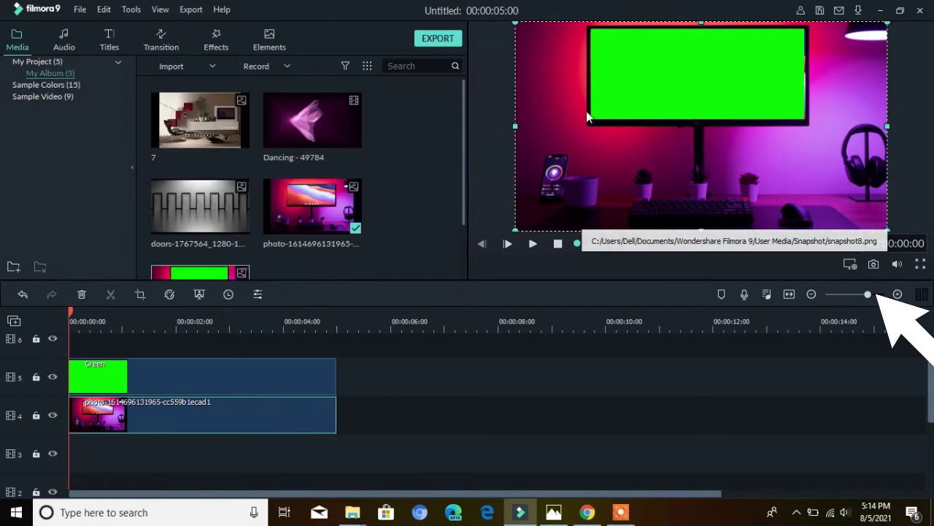
scroll(464, 131, down, 2)
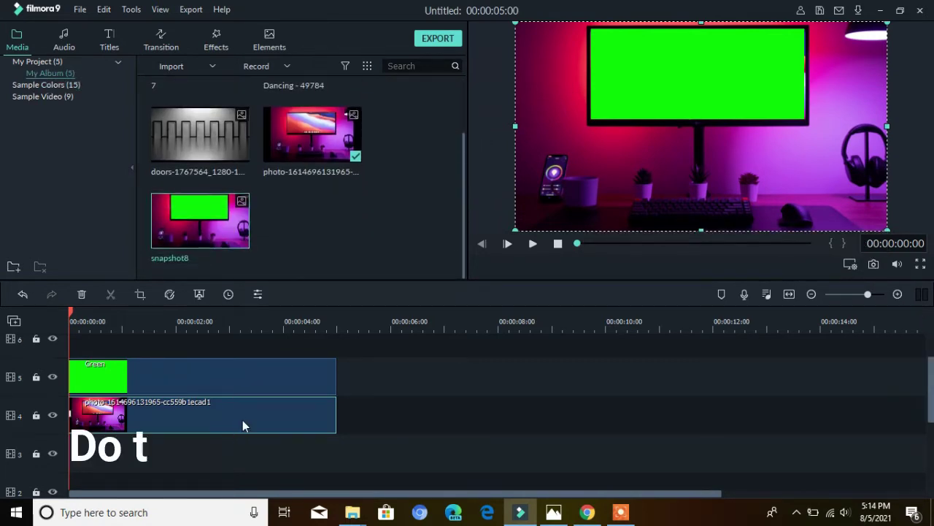
key(Delete)
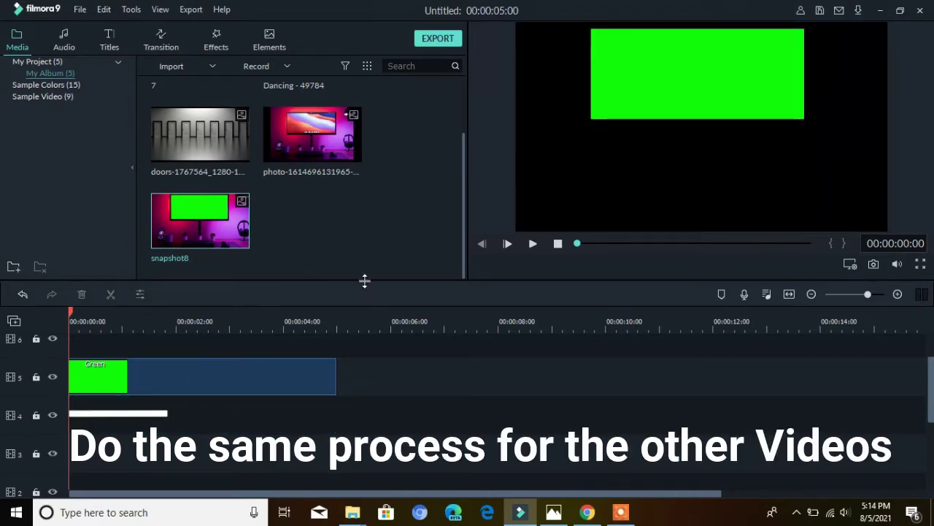
drag(230, 128, 66, 413)
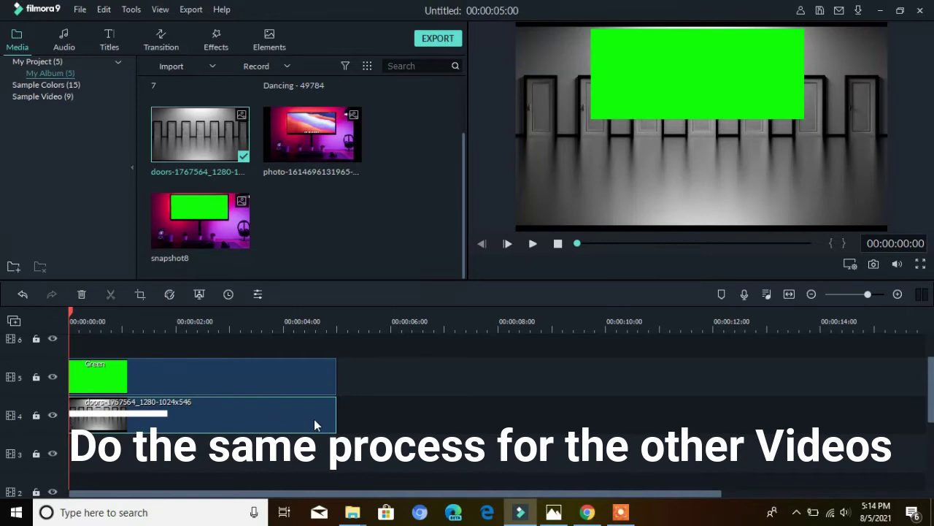
right_click(250, 415)
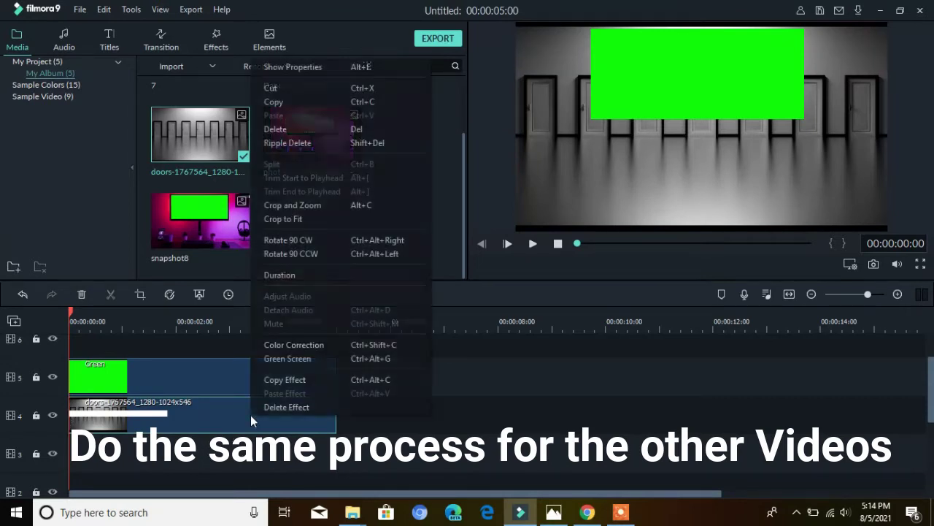
click(328, 205)
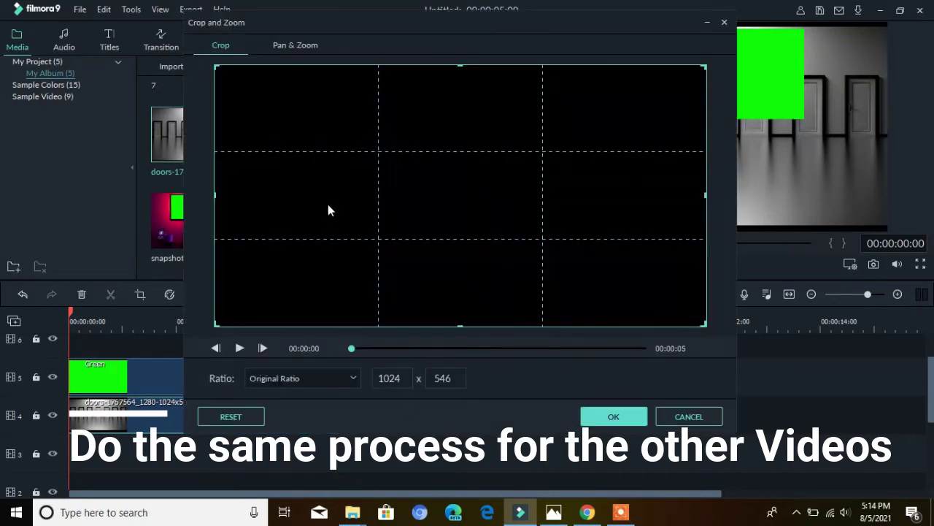
click(703, 415)
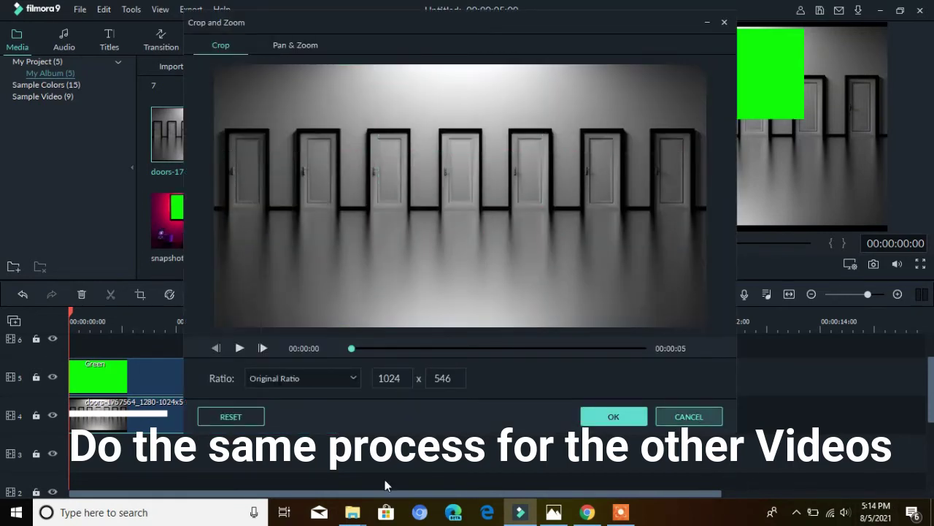
Step: Apply Crop to Fit to the doors image and fit the green clip over the second door from the right
right_click(271, 417)
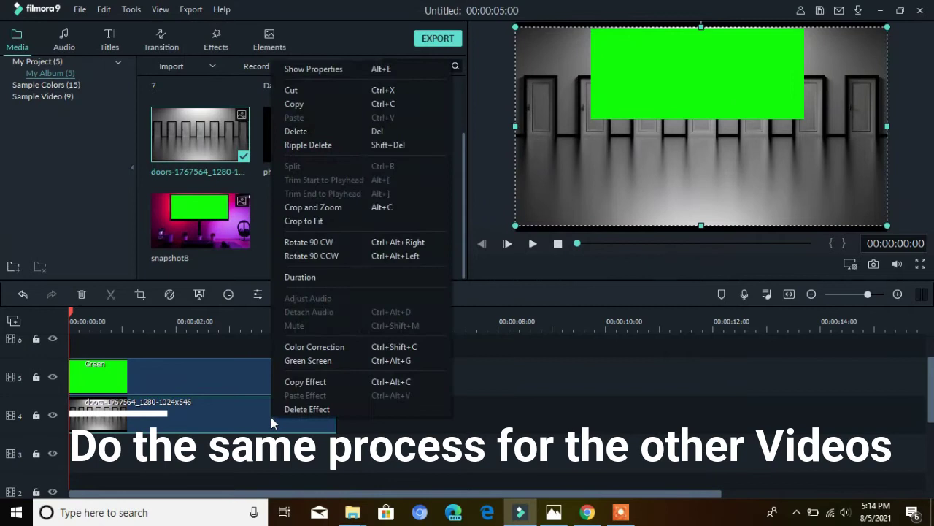
click(332, 223)
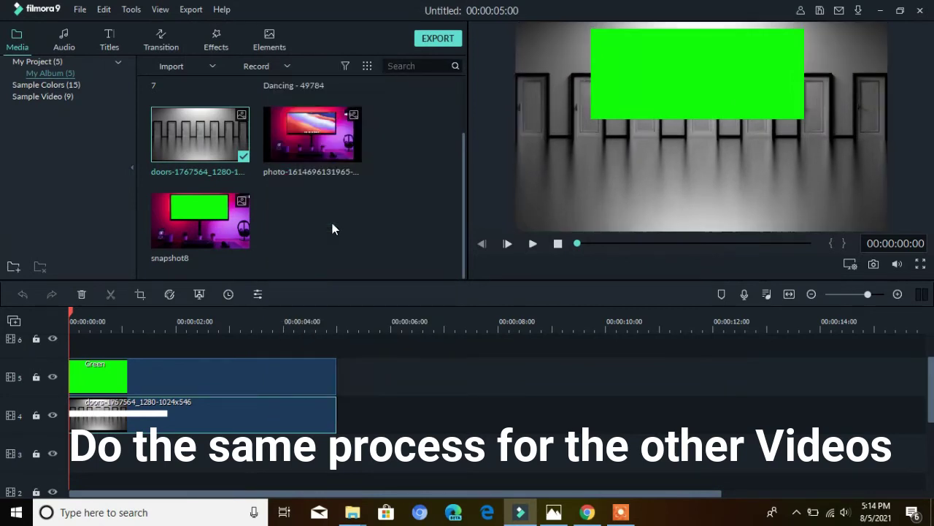
click(685, 95)
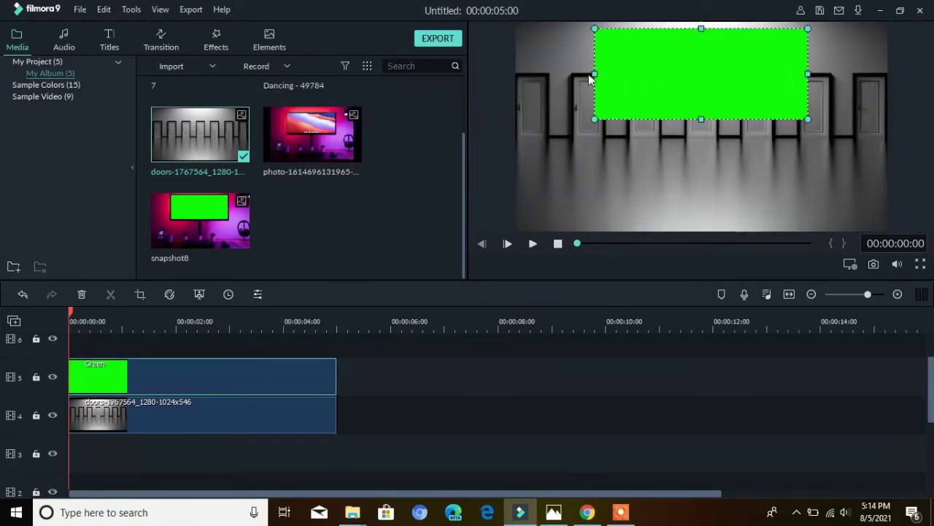
drag(594, 74, 809, 149)
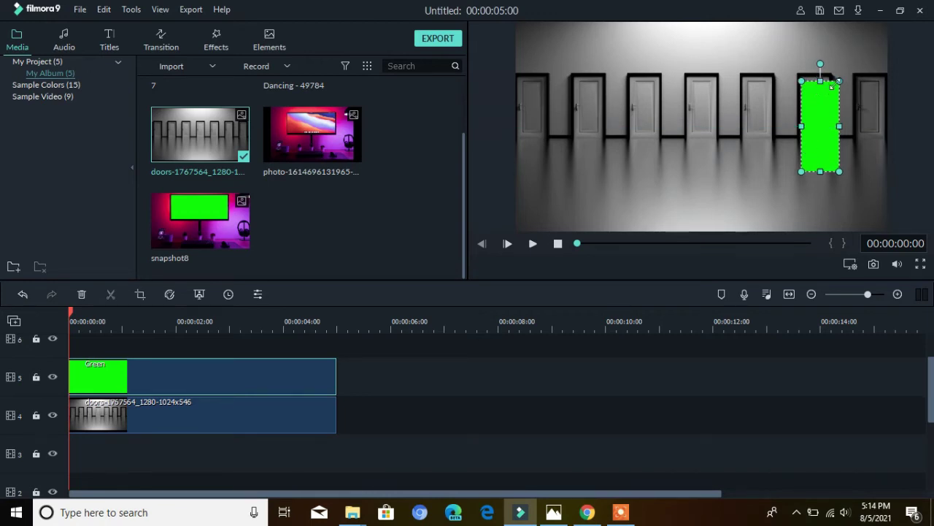
drag(818, 69, 819, 75)
drag(839, 124, 830, 125)
drag(812, 172, 813, 137)
click(764, 191)
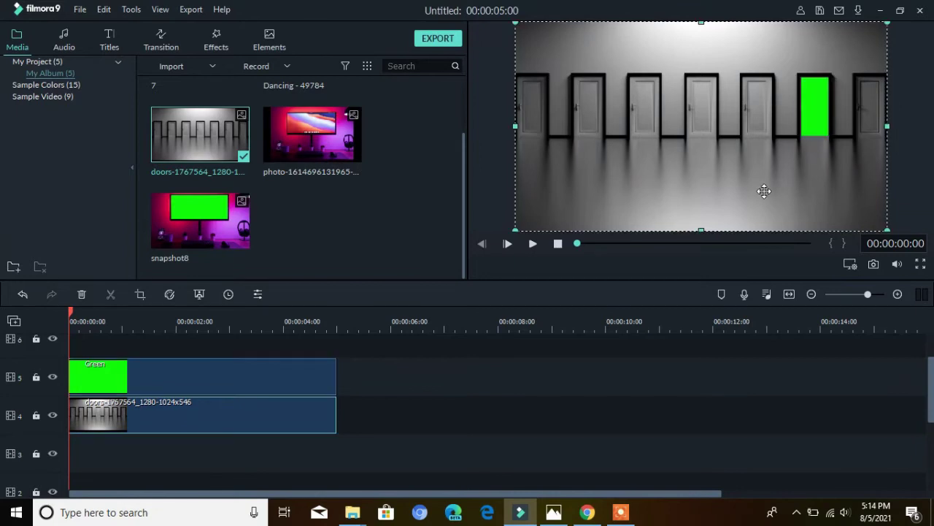
Step: Take a snapshot of the doors frame and replace the doors image on track 4 with image 7
click(874, 265)
right_click(291, 413)
key(Delete)
scroll(463, 235, up, 2)
drag(212, 136, 61, 412)
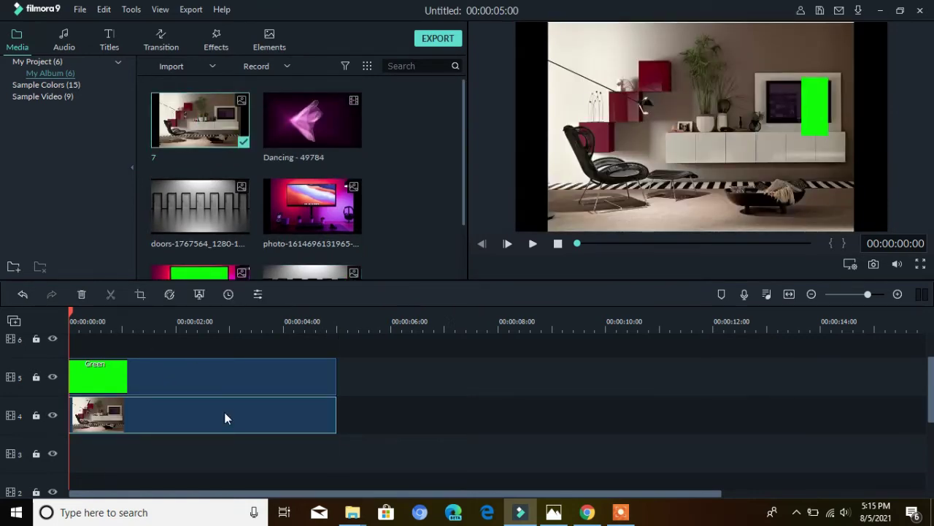
Step: Apply Crop to Fit to image 7 and fit the green clip exactly over the wall TV's screen
right_click(246, 414)
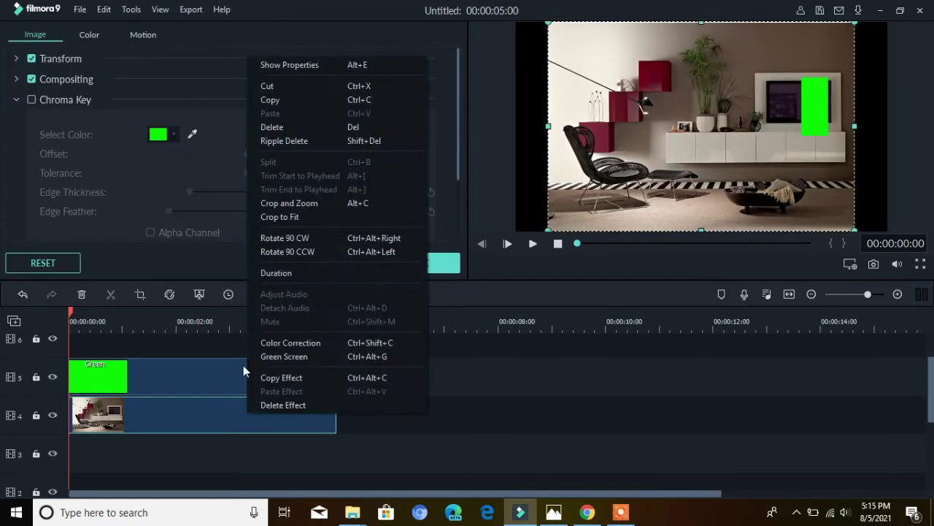
click(336, 219)
click(803, 107)
drag(836, 107, 783, 107)
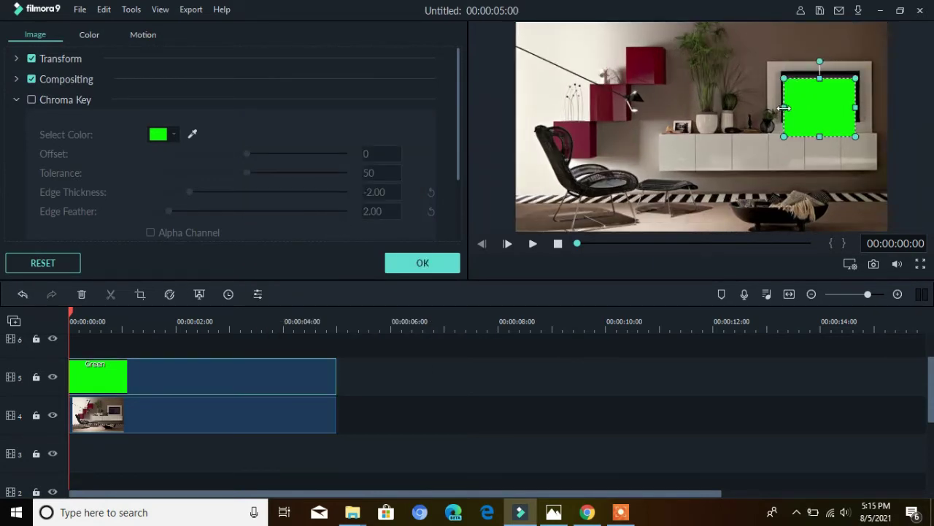
drag(819, 79, 819, 74)
mouse_move(820, 137)
mouse_down()
mouse_move(823, 104)
mouse_move(824, 119)
mouse_up()
click(830, 139)
click(418, 268)
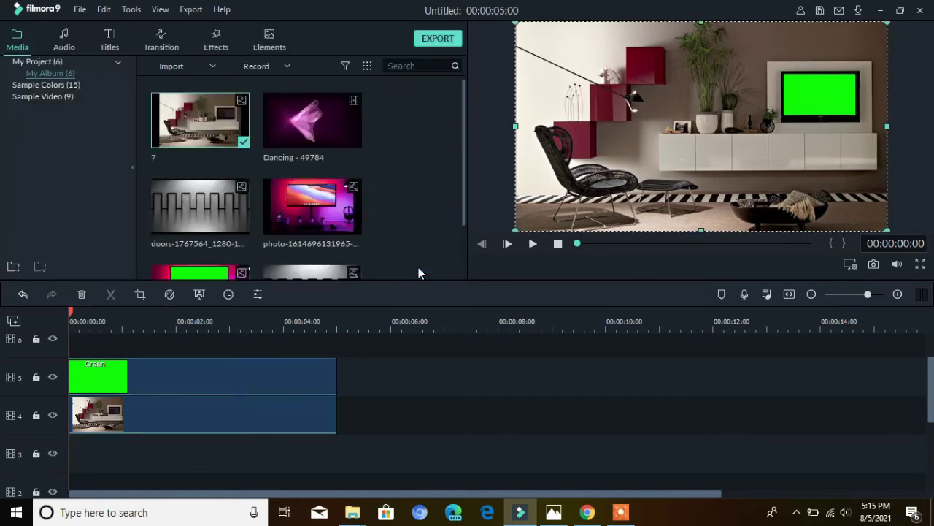
Step: Take a snapshot of the living room frame and delete both clips from the timeline
click(875, 266)
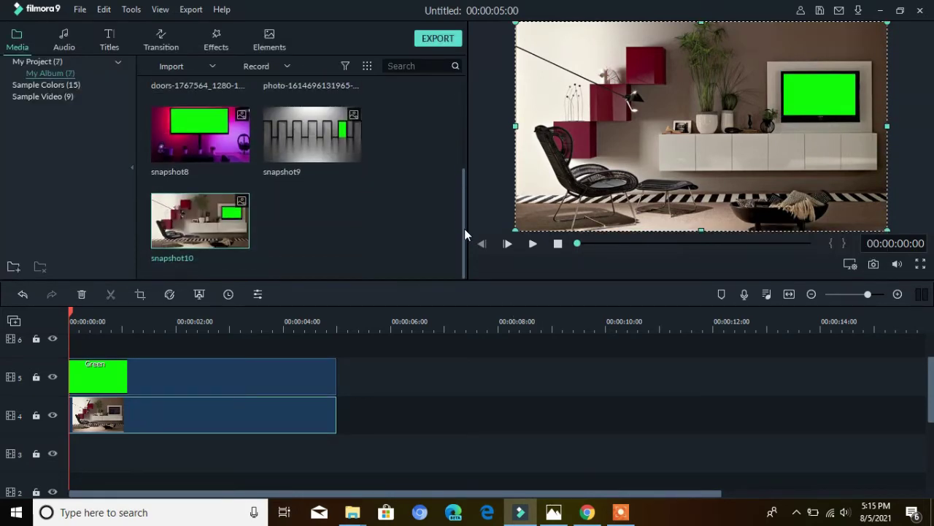
drag(387, 466, 135, 366)
right_click(135, 367)
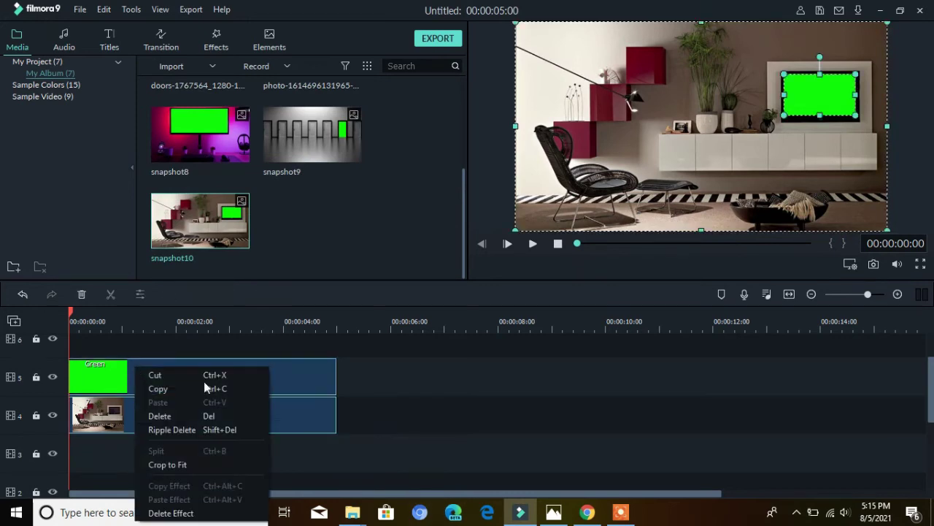
click(167, 412)
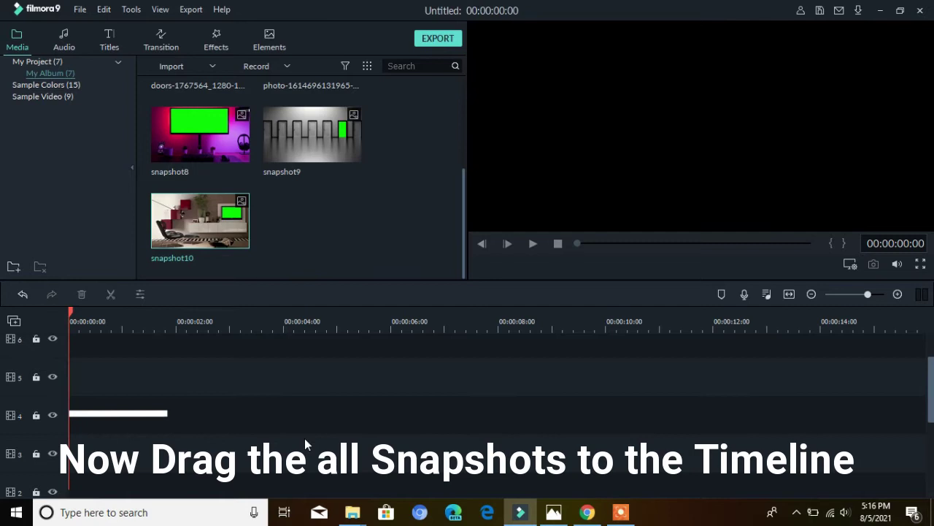
Step: Place snapshot8 on track 5, snapshot9 on track 4 and snapshot10 on track 3, all starting at the beginning of the timeline
drag(185, 163, 61, 372)
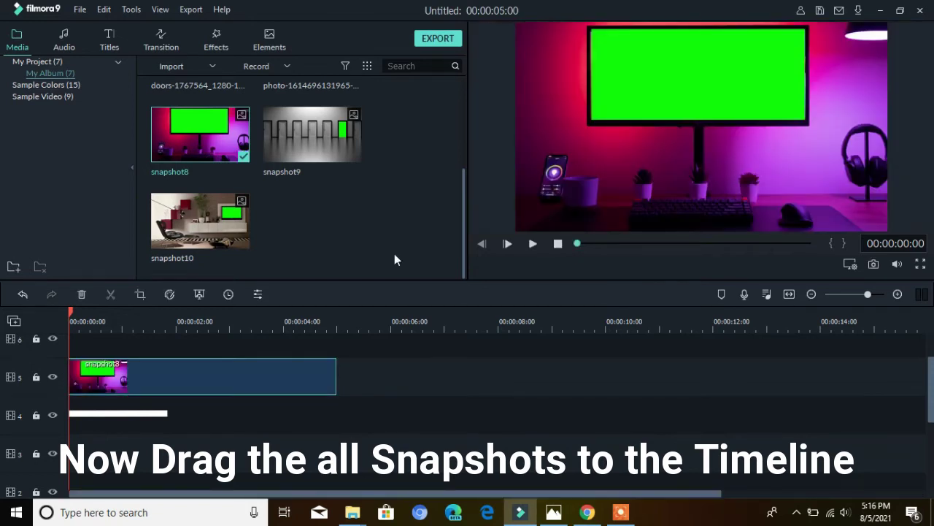
key(space)
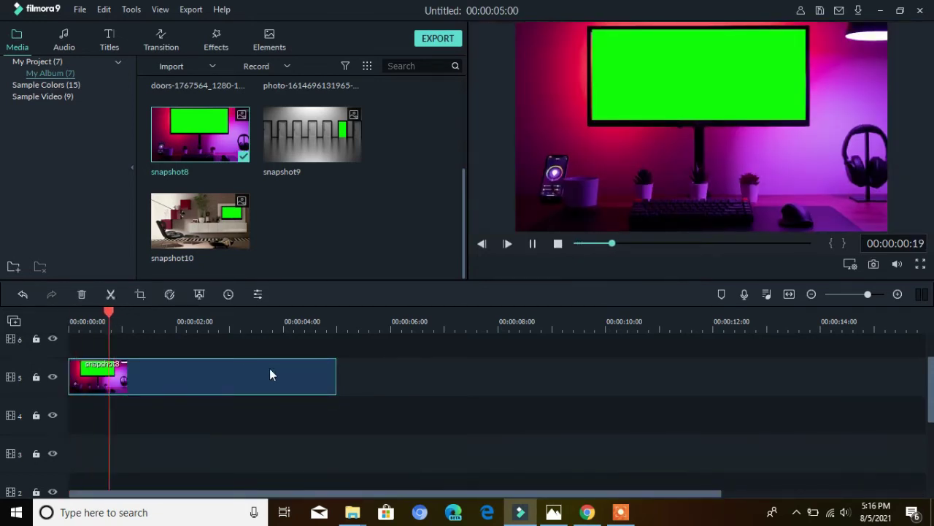
key(space)
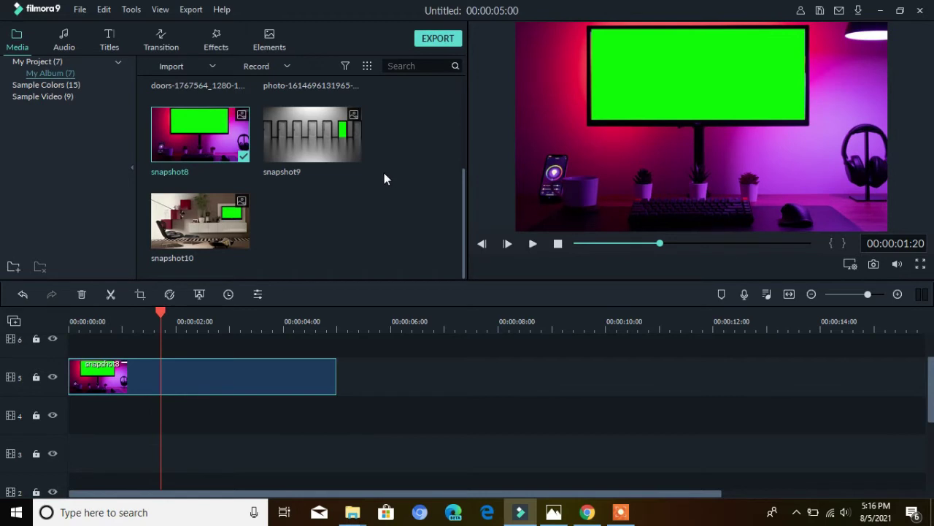
drag(342, 152, 53, 421)
drag(200, 221, 61, 463)
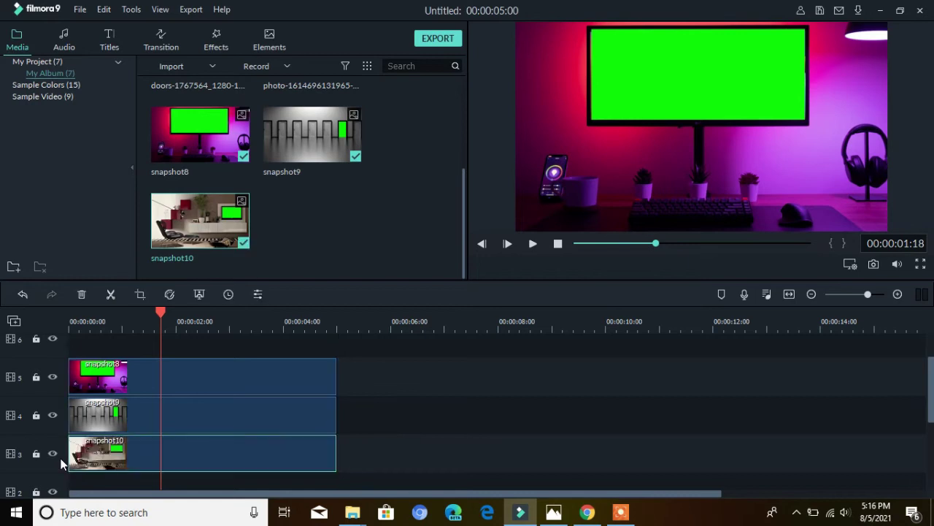
Step: In Crop and Zoom for snapshot8, shrink the Pan & Zoom end frame to about 716 x 403 and place it inside the green monitor screen
click(206, 378)
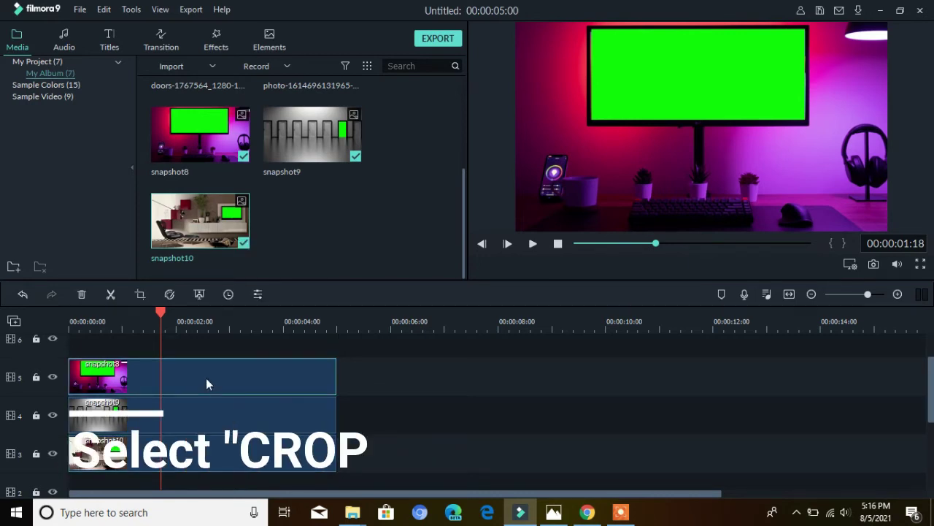
right_click(206, 378)
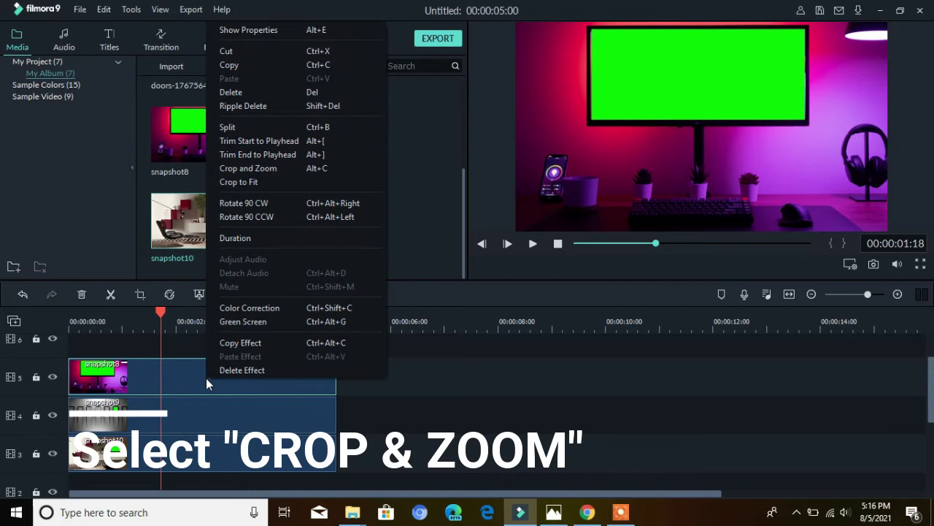
click(297, 170)
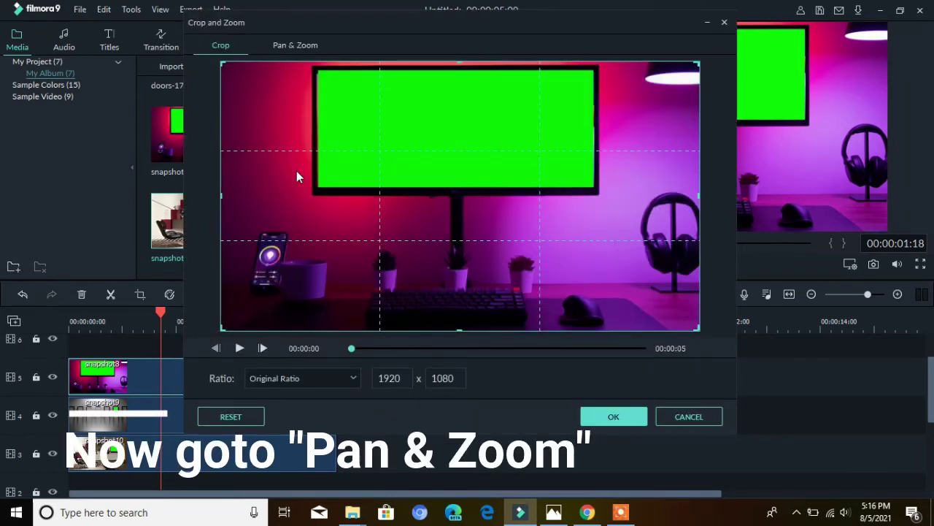
click(296, 48)
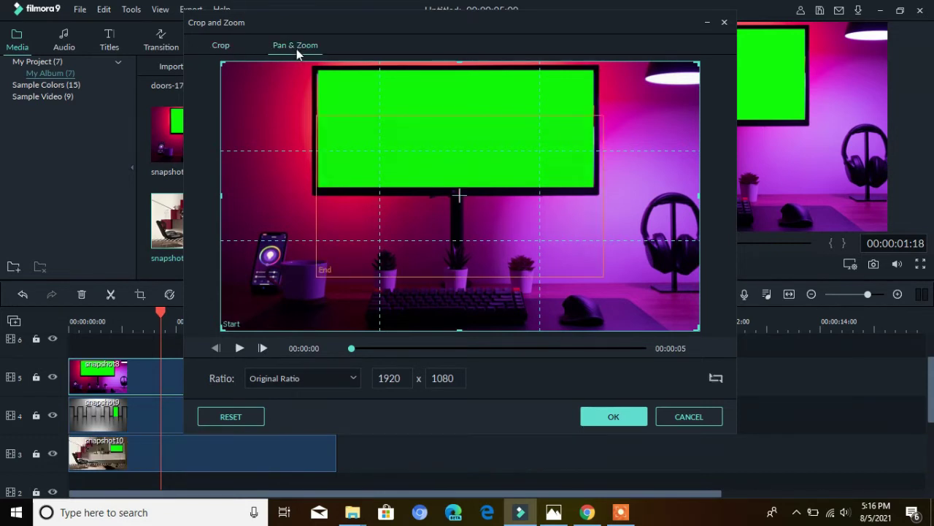
click(332, 275)
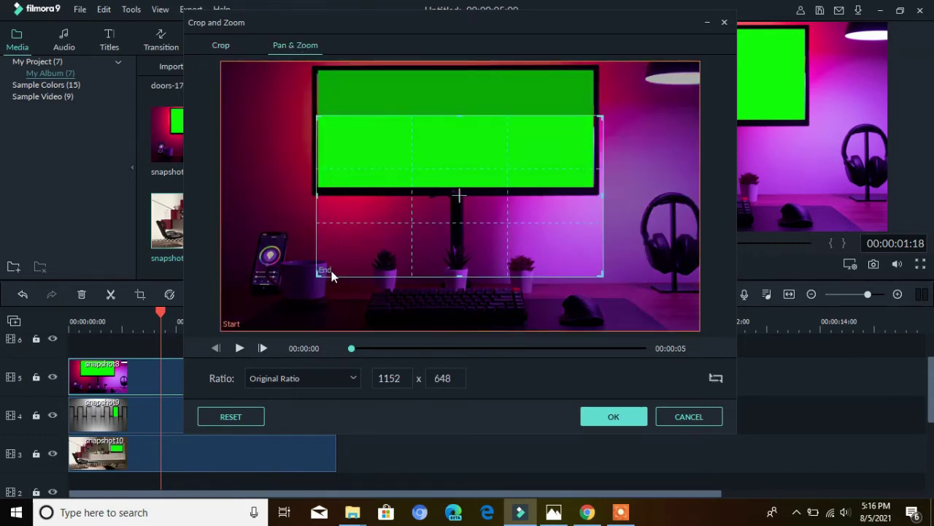
drag(319, 274, 380, 241)
drag(470, 179, 423, 130)
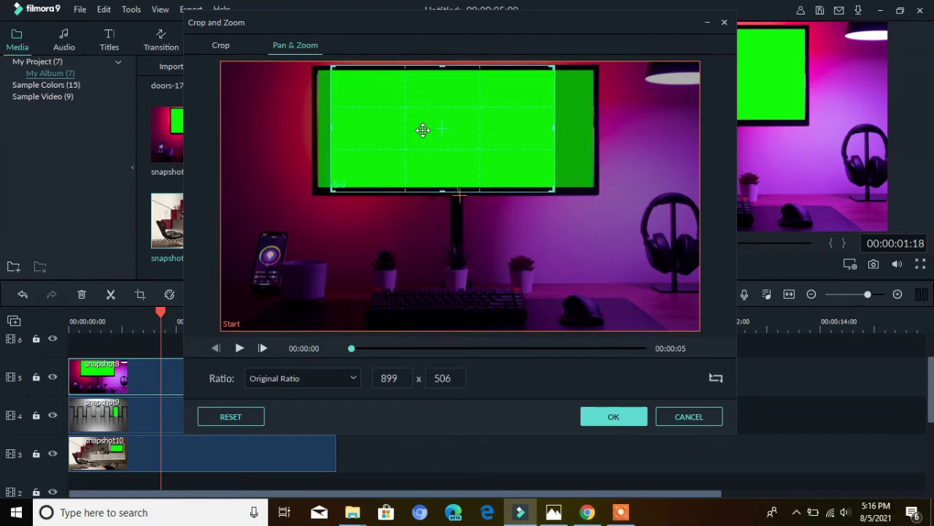
drag(336, 192, 380, 172)
drag(458, 125, 397, 126)
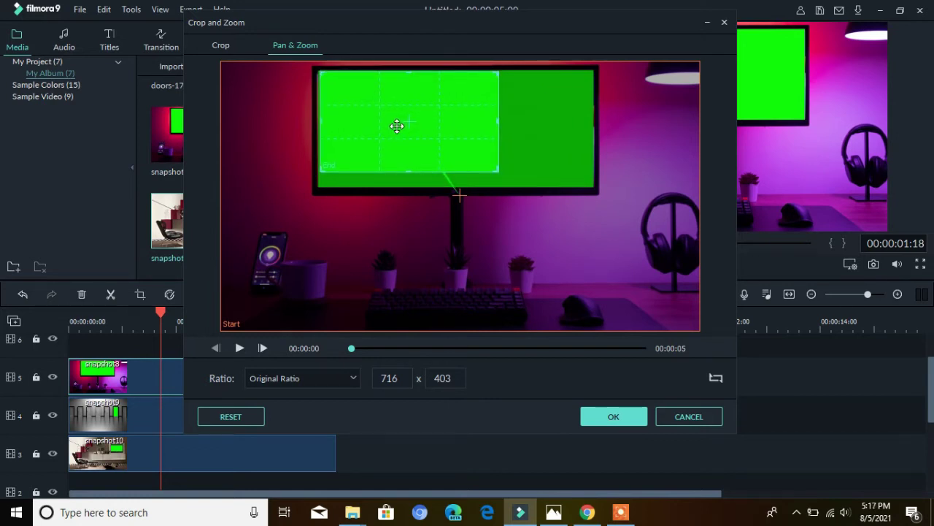
Step: Set the ratio of snapshot8's end frame to 16:9 and apply the Pan & Zoom
click(344, 378)
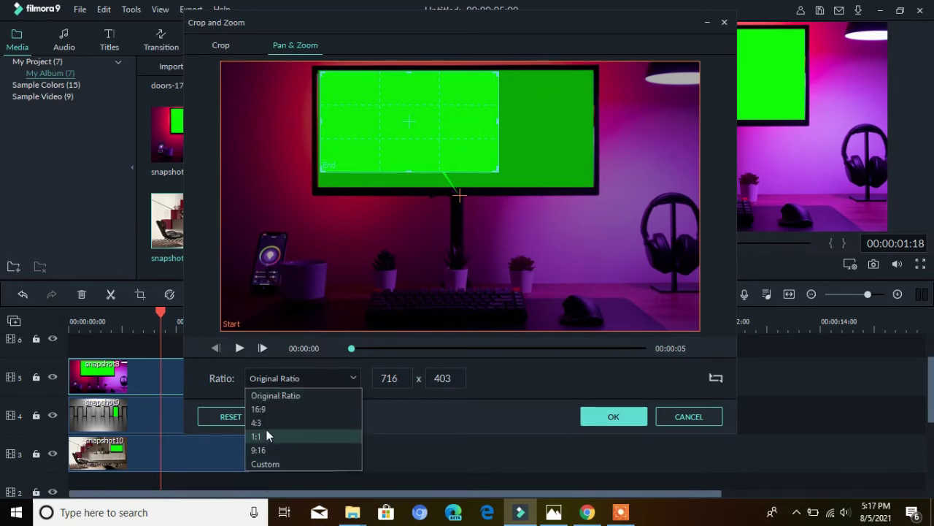
click(277, 411)
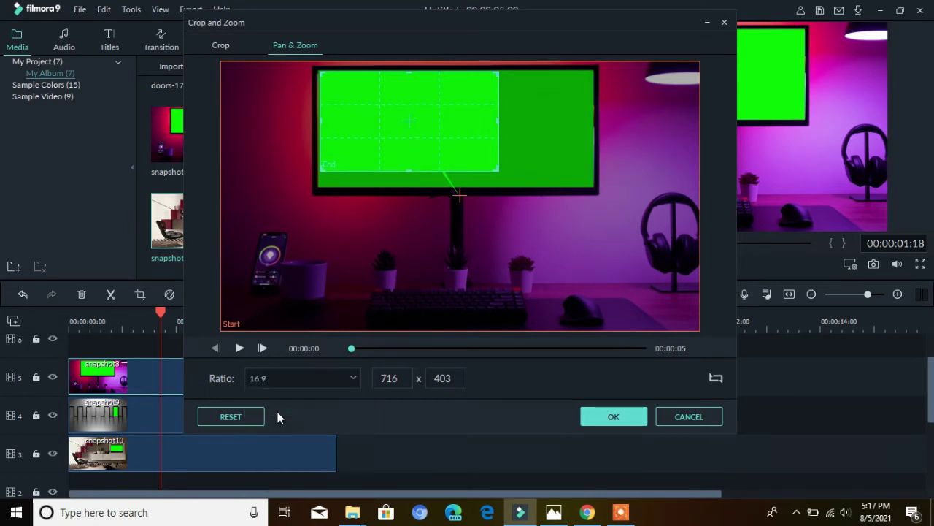
click(612, 418)
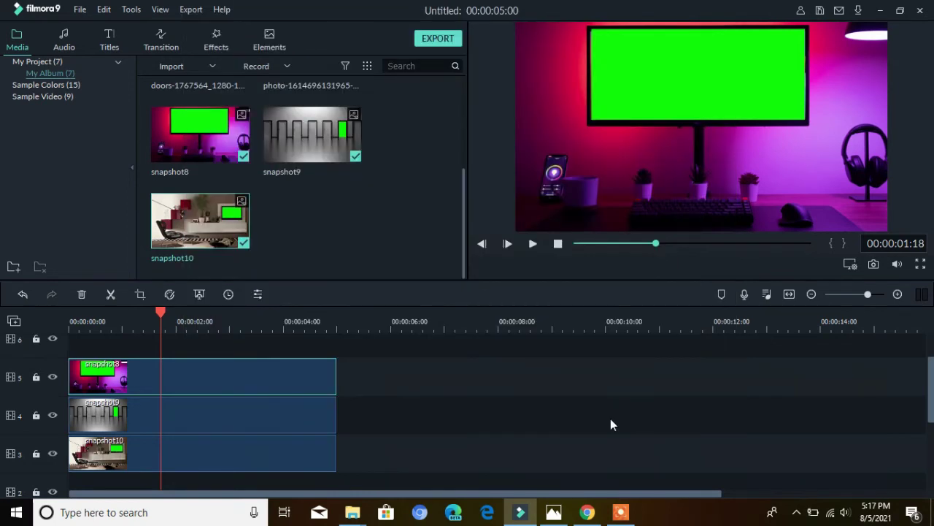
Step: Apply a 16:9 Pan & Zoom to snapshot9 with the end frame, about 142 x 80, inside the green door
right_click(306, 411)
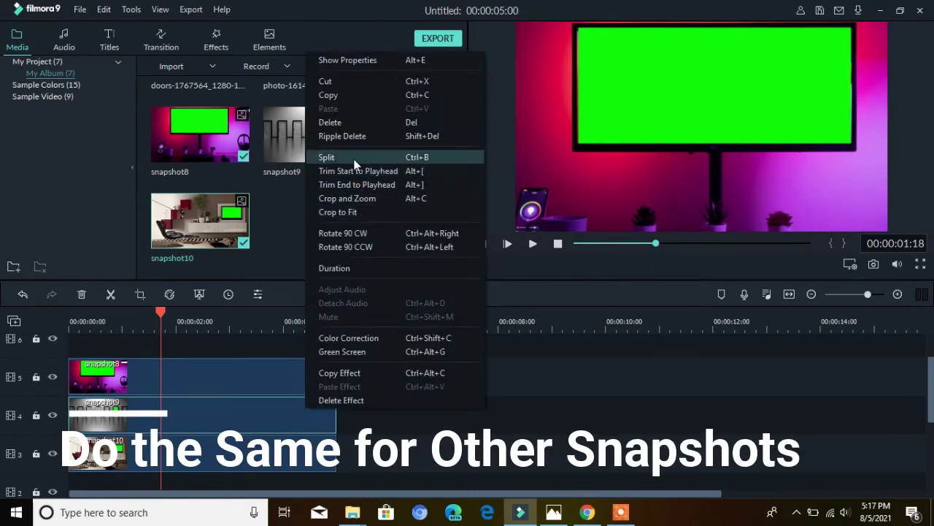
click(347, 200)
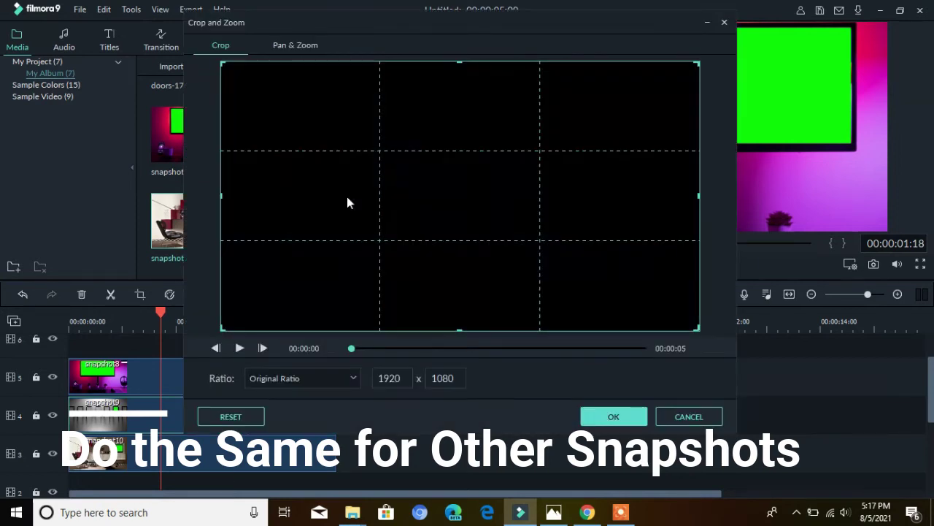
click(296, 46)
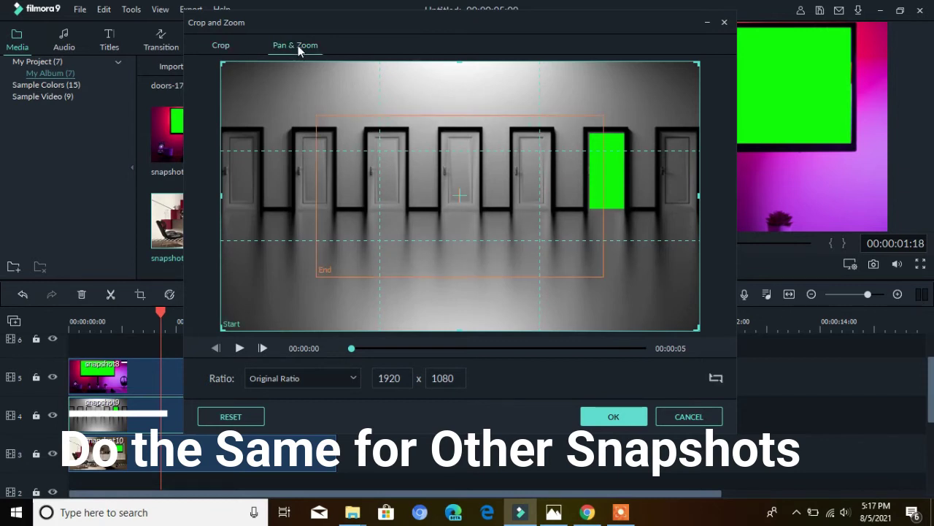
click(351, 378)
click(289, 406)
click(319, 271)
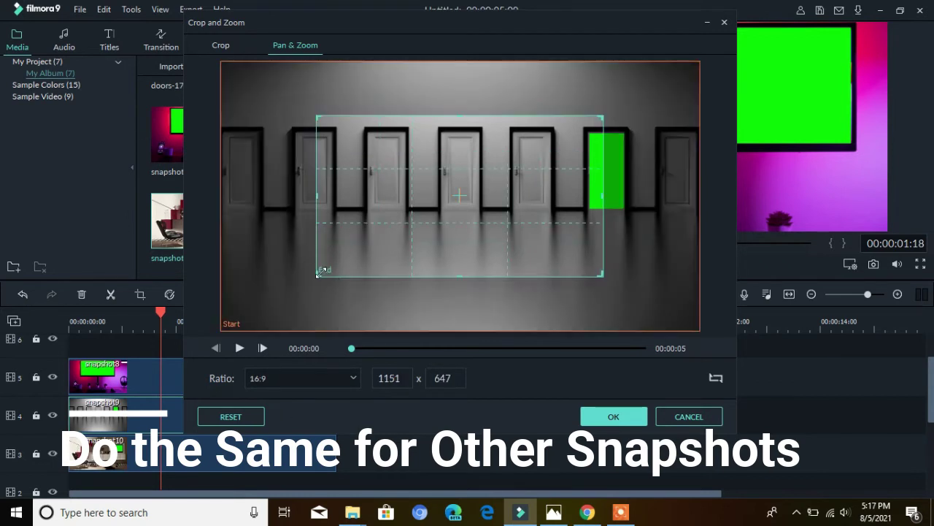
drag(319, 271, 559, 172)
drag(587, 127, 593, 180)
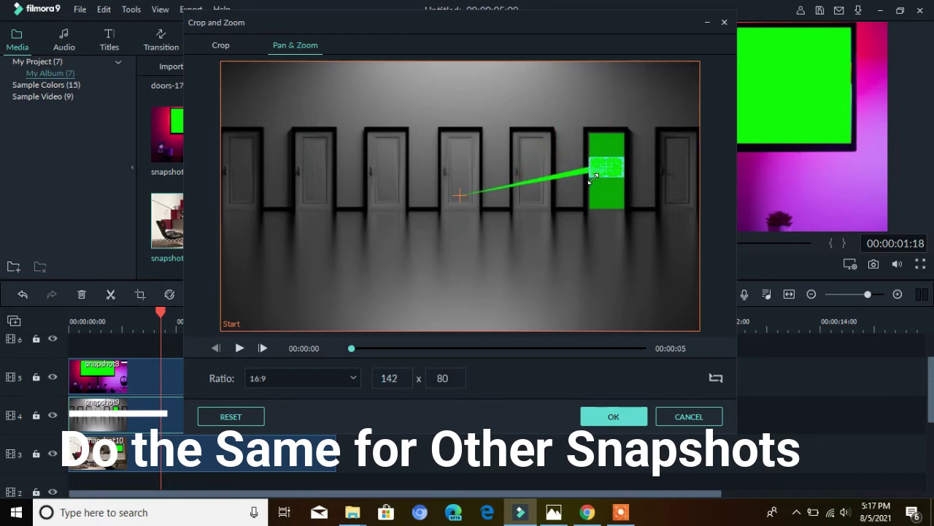
click(614, 418)
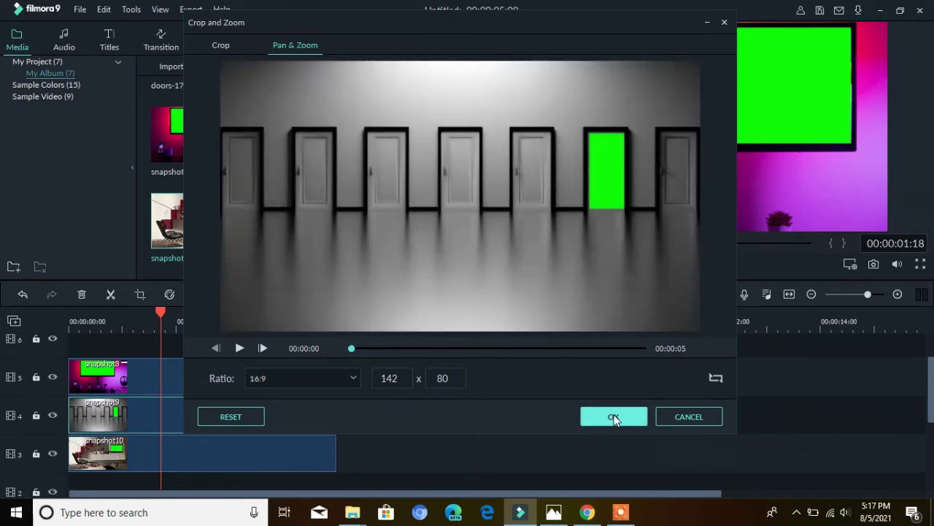
Step: Apply a 16:9 Pan & Zoom to snapshot10 with the end frame, about 259 x 146, inside the green TV screen
click(249, 460)
right_click(249, 455)
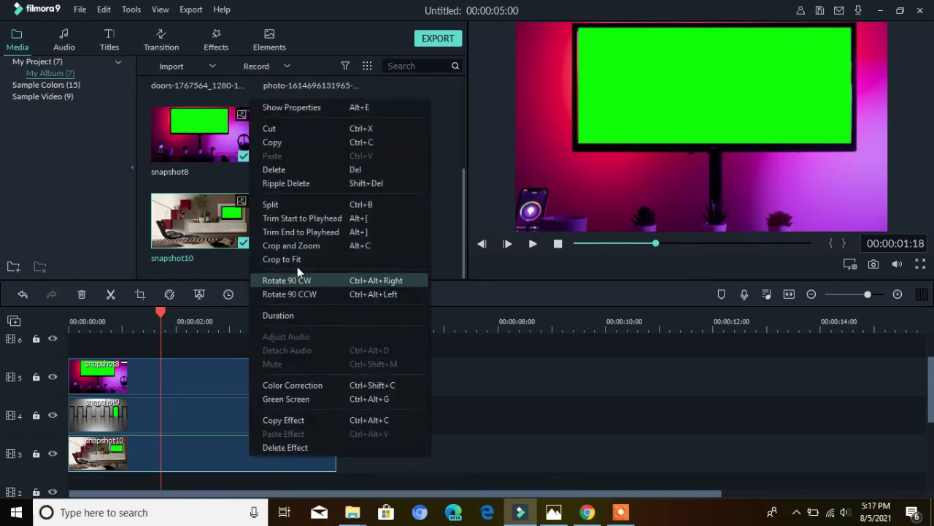
click(299, 245)
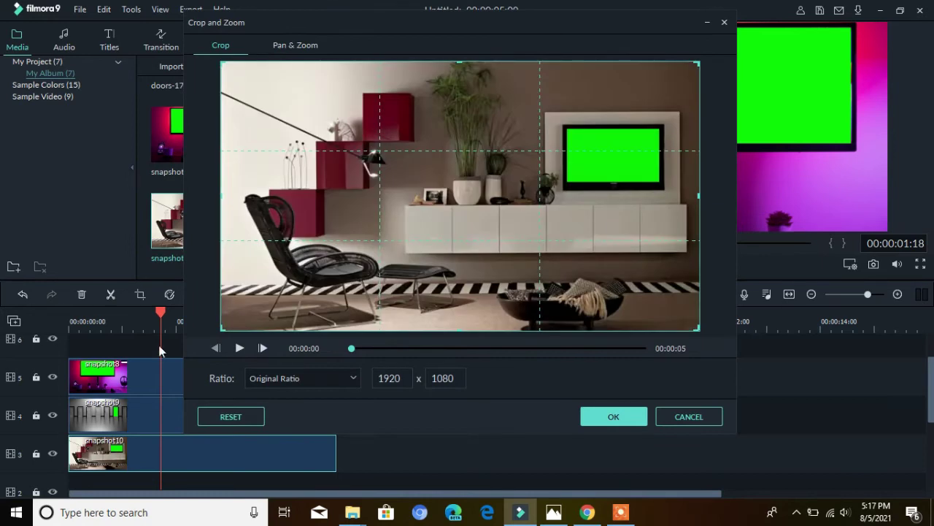
click(306, 46)
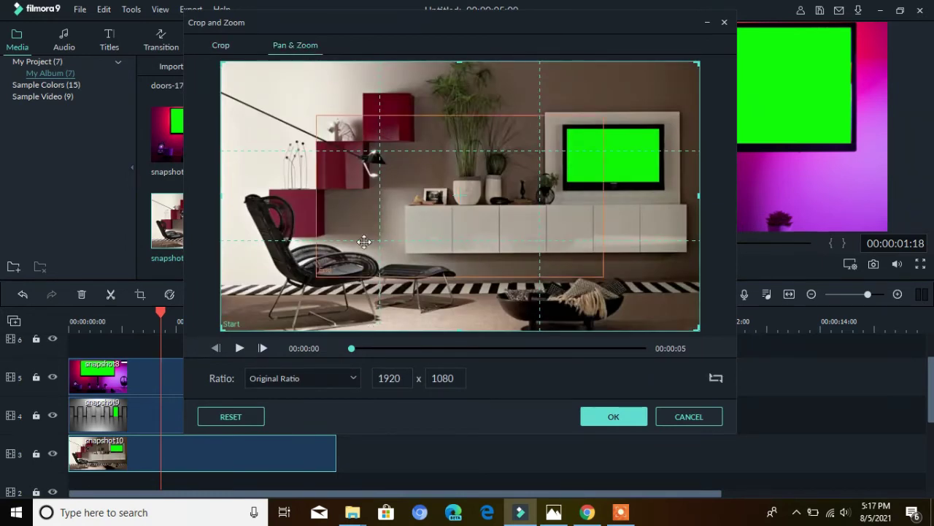
click(354, 378)
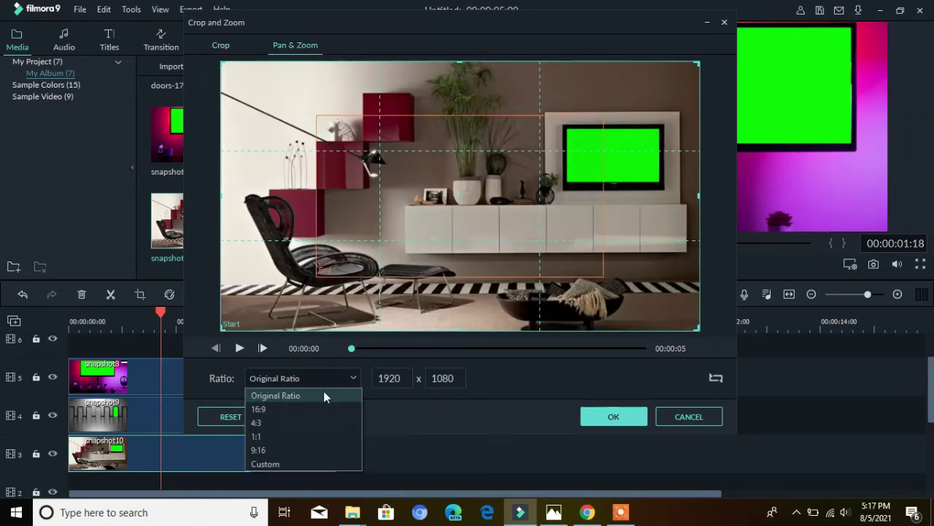
click(270, 410)
click(346, 256)
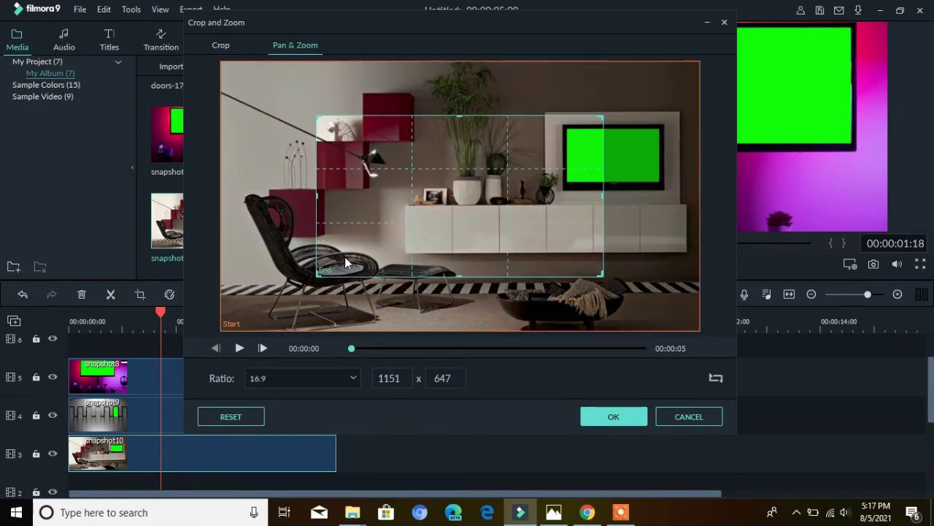
drag(317, 276, 604, 157)
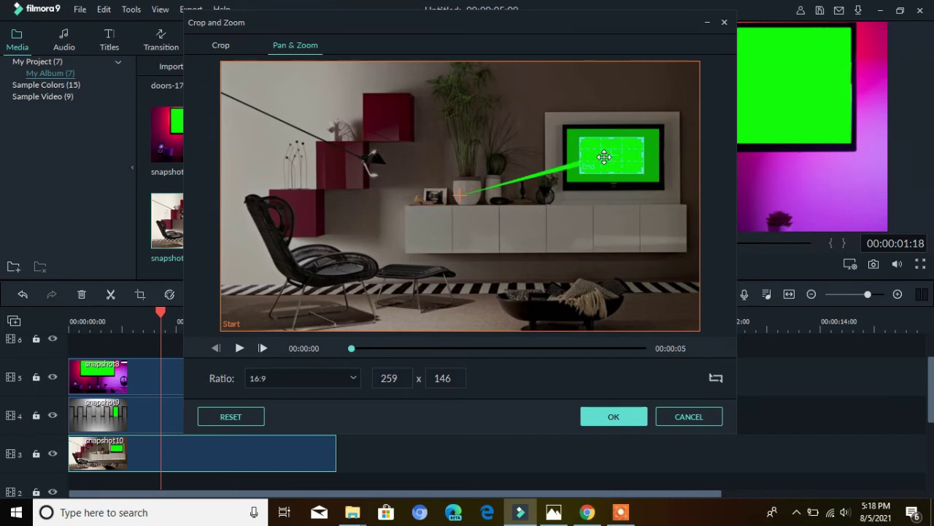
click(614, 418)
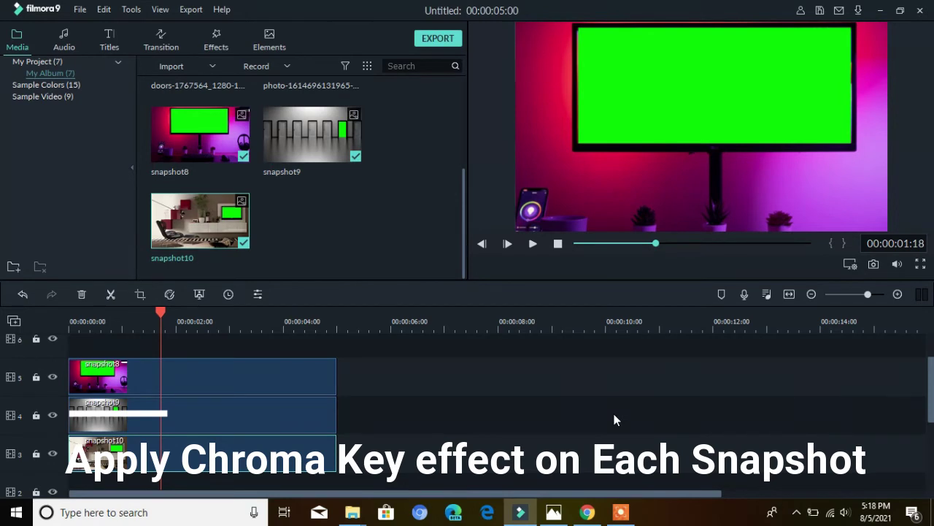
Step: Enable Chroma Key on the snapshot8 clip and set its offset to about 16
click(171, 380)
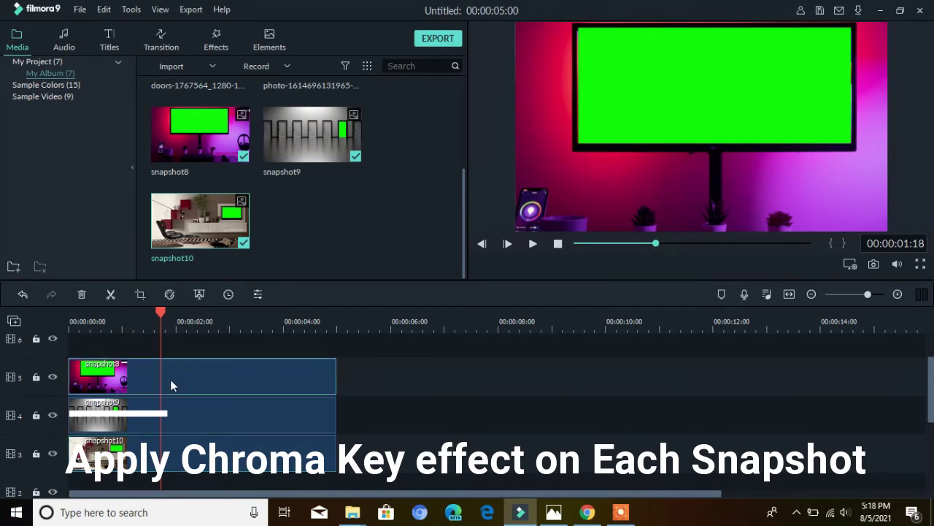
double_click(169, 379)
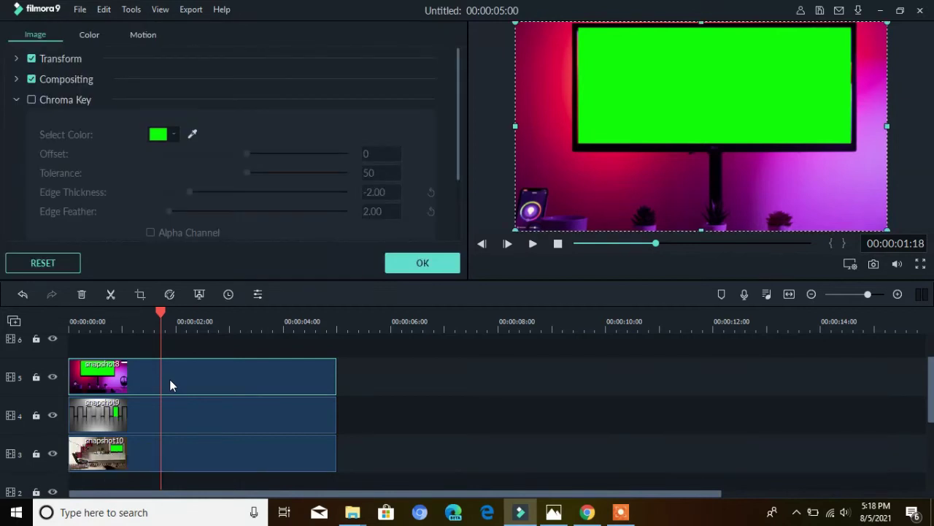
click(31, 100)
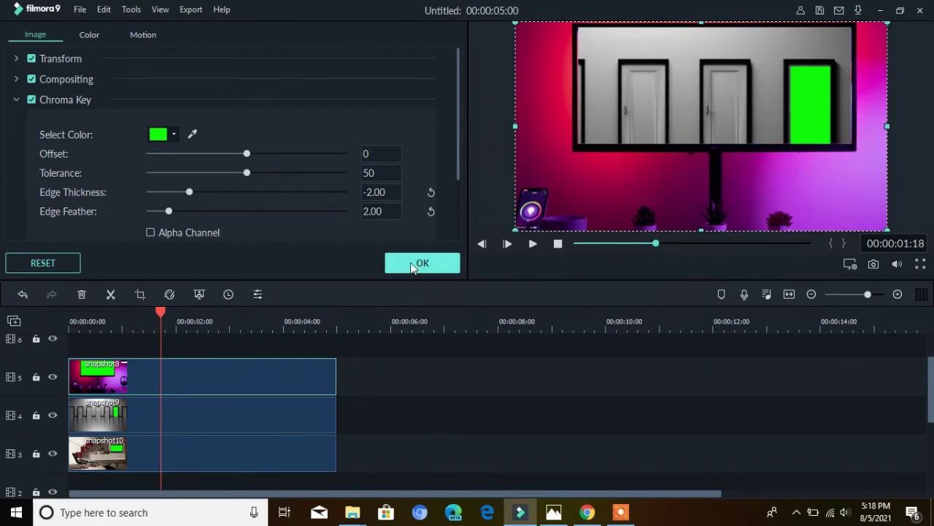
drag(249, 153, 265, 156)
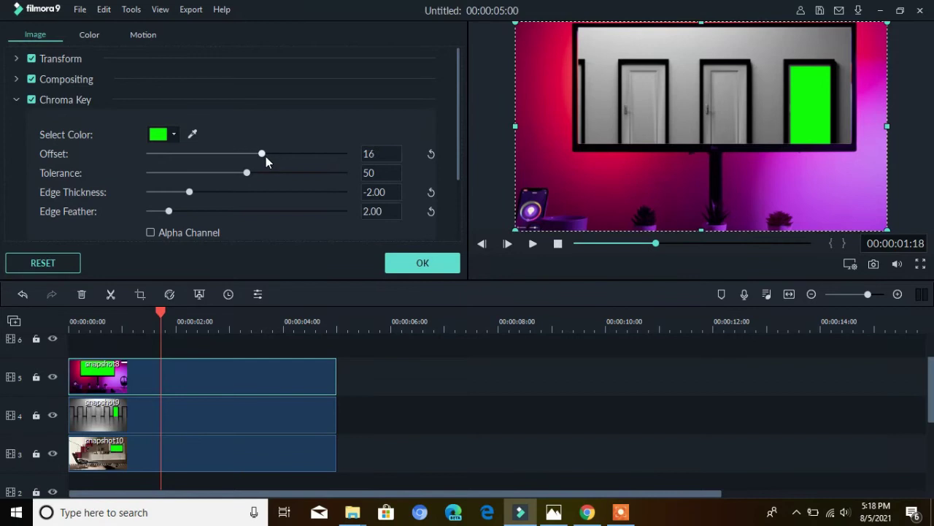
click(414, 266)
Step: Enable Chroma Key on the snapshot9 clip and raise its offset slightly
double_click(222, 414)
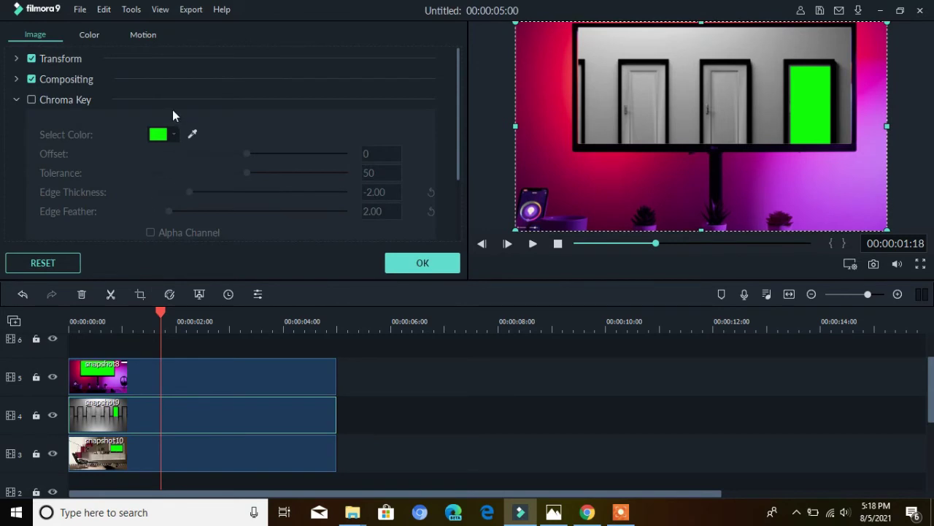
click(34, 98)
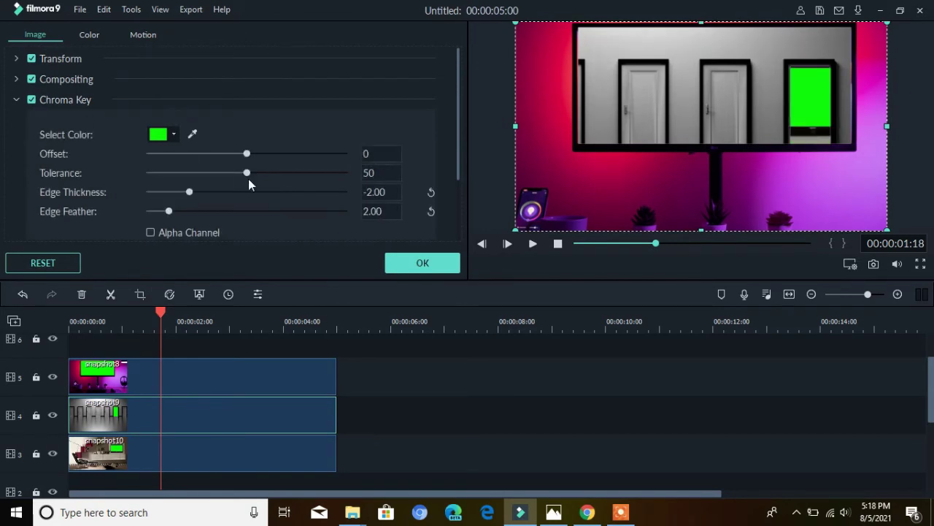
mouse_move(248, 153)
mouse_down()
mouse_move(290, 157)
mouse_move(262, 155)
mouse_up()
click(418, 263)
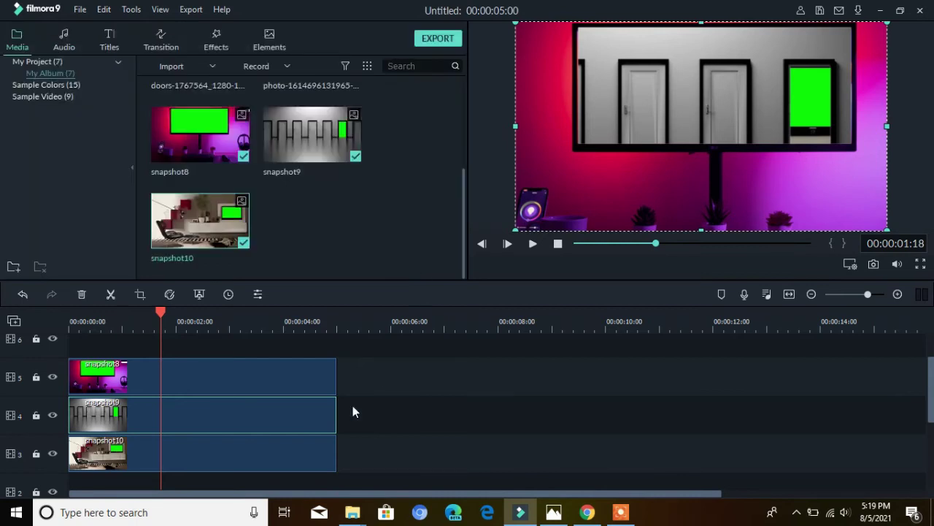
Step: Enable Chroma Key on the snapshot10 clip and set its offset to 16
click(267, 460)
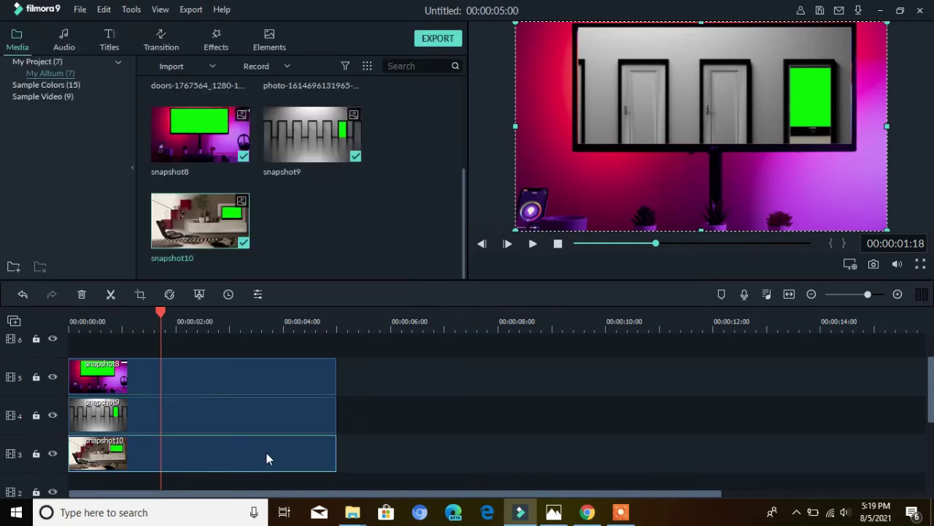
double_click(266, 459)
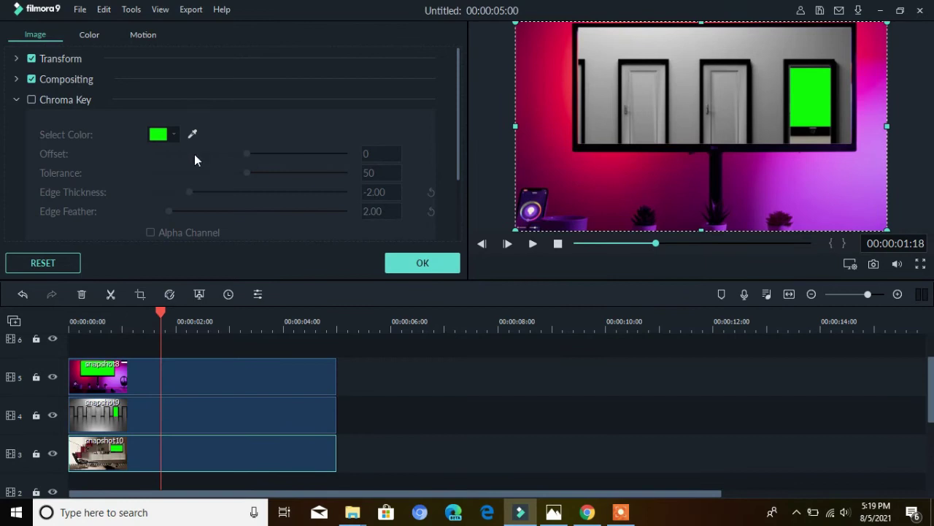
click(54, 103)
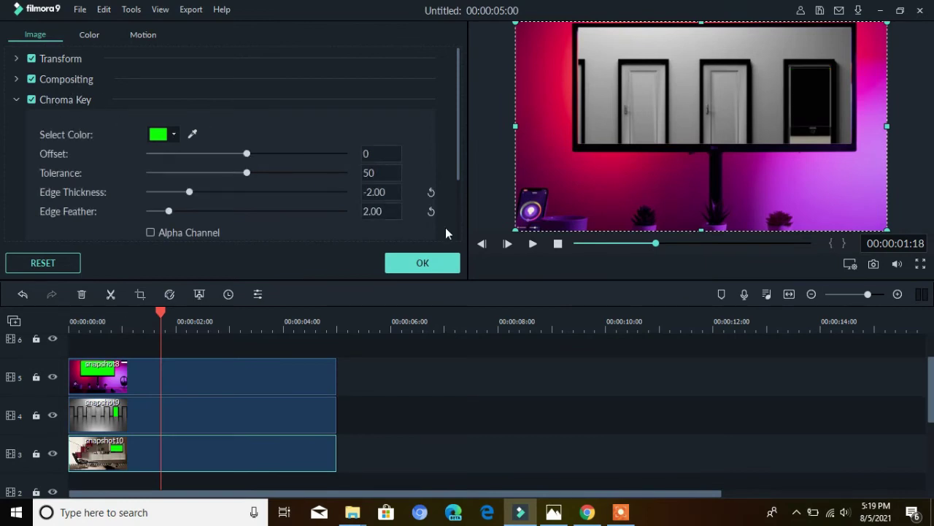
drag(247, 153, 262, 154)
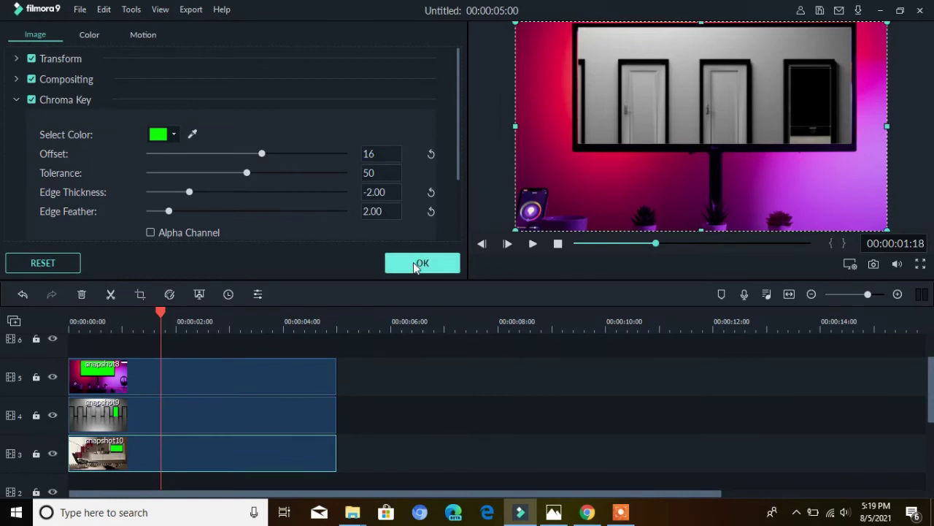
click(414, 263)
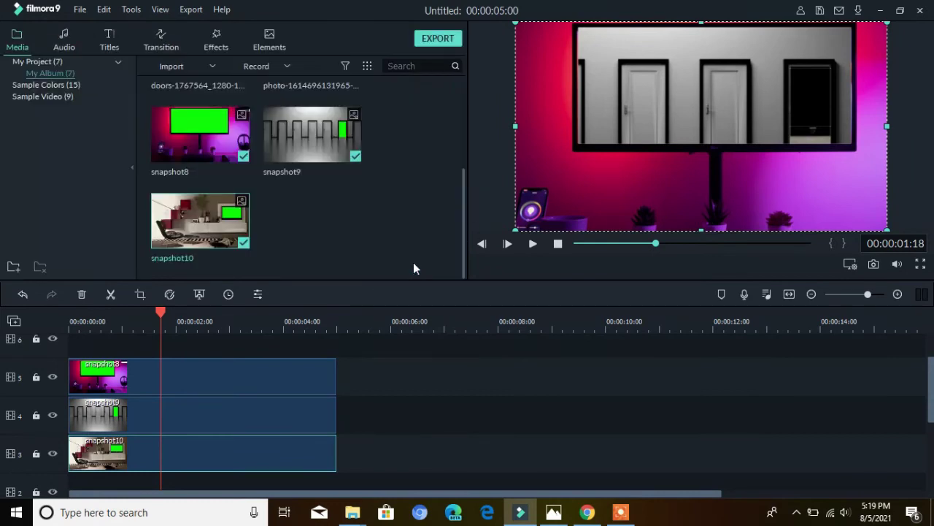
Step: Extend the snapshot9 clip to about 00:00:09:18 and the snapshot10 clip to about 00:00:13:22, giving the tracks a stair layout
click(225, 428)
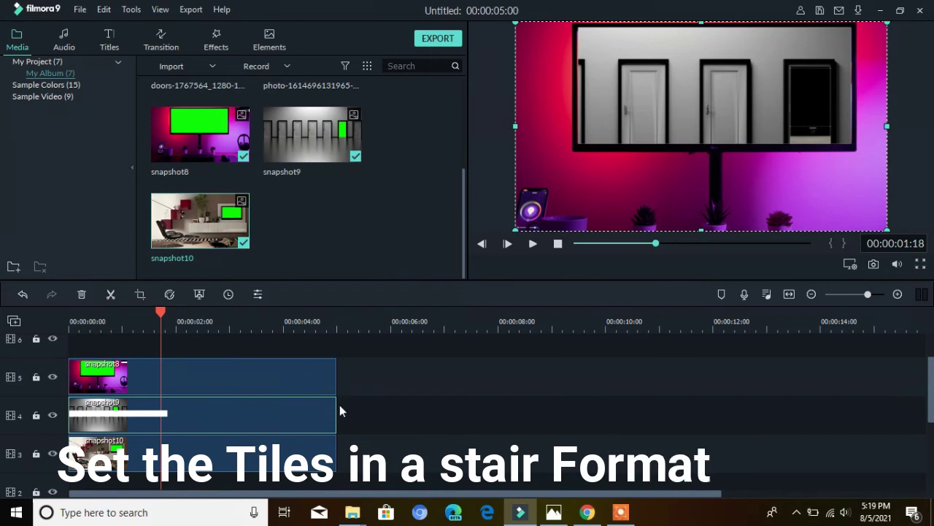
drag(336, 406, 590, 402)
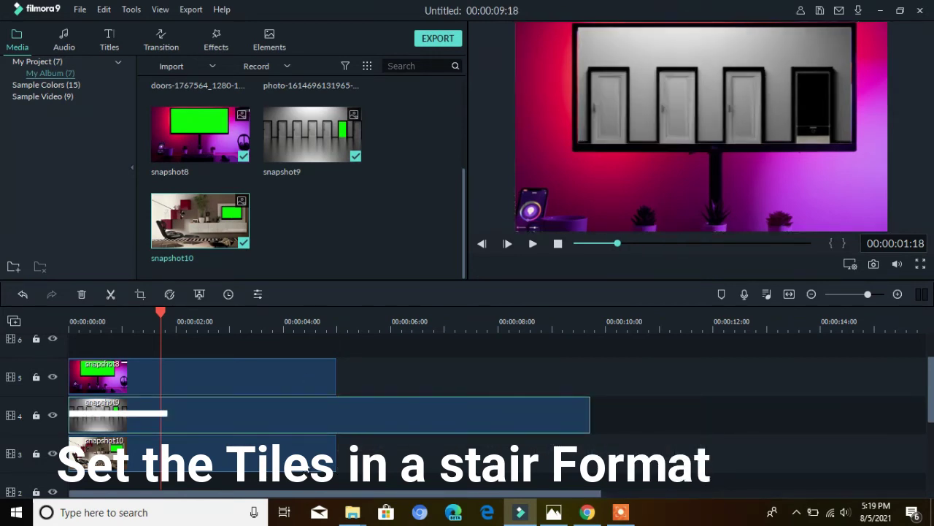
drag(336, 453, 813, 436)
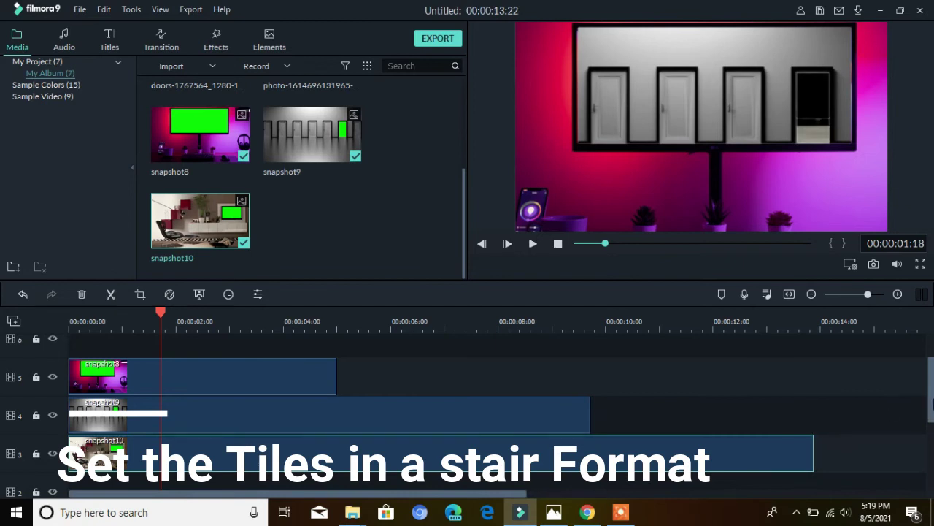
Step: Add the Dancing - 49784 video to the start of track 2 beneath the snapshots, keeping the current project settings
drag(931, 408, 932, 430)
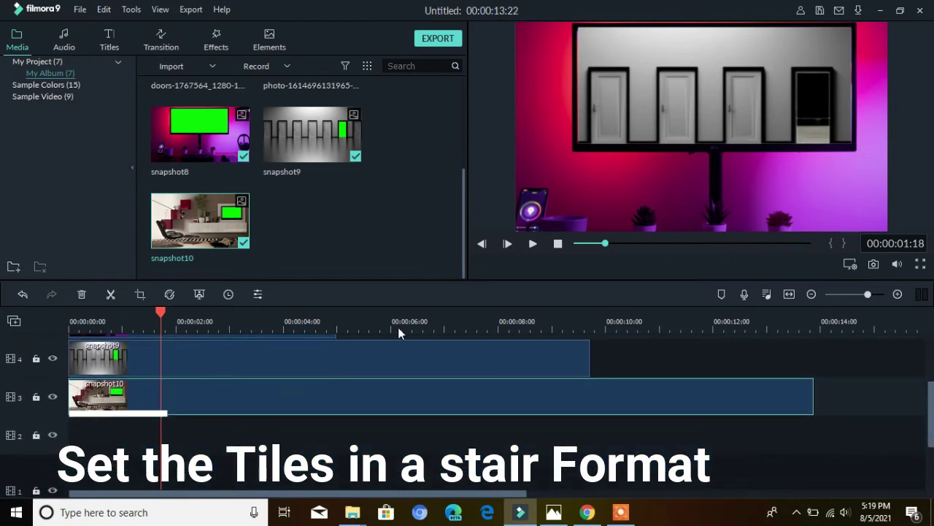
drag(464, 239, 457, 104)
click(300, 130)
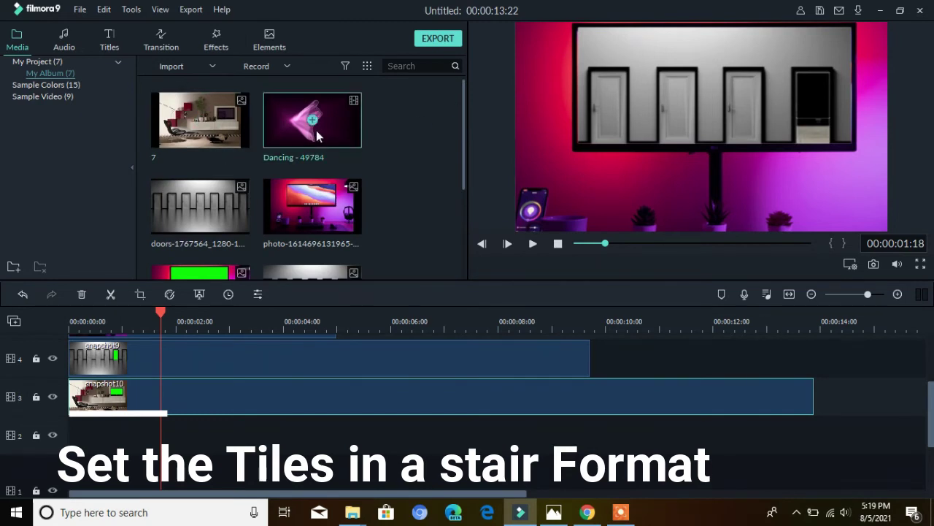
drag(64, 449, 62, 443)
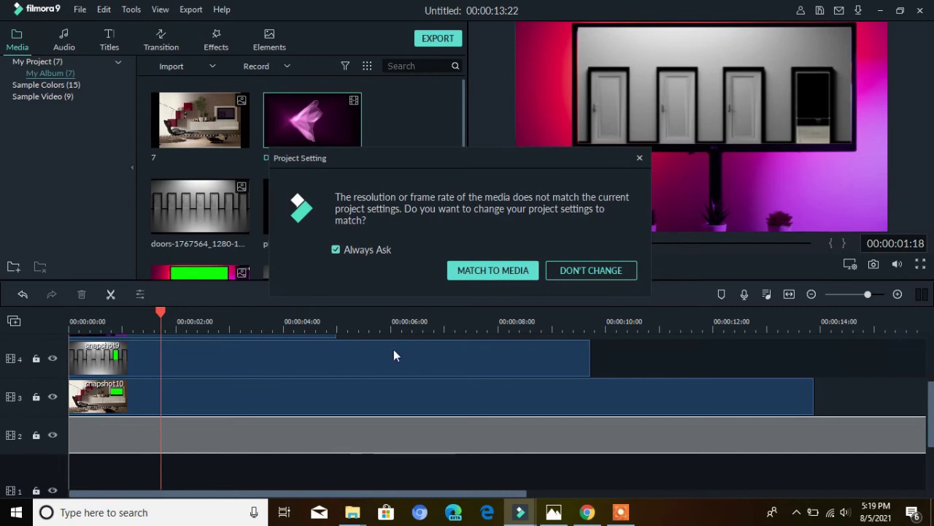
click(596, 270)
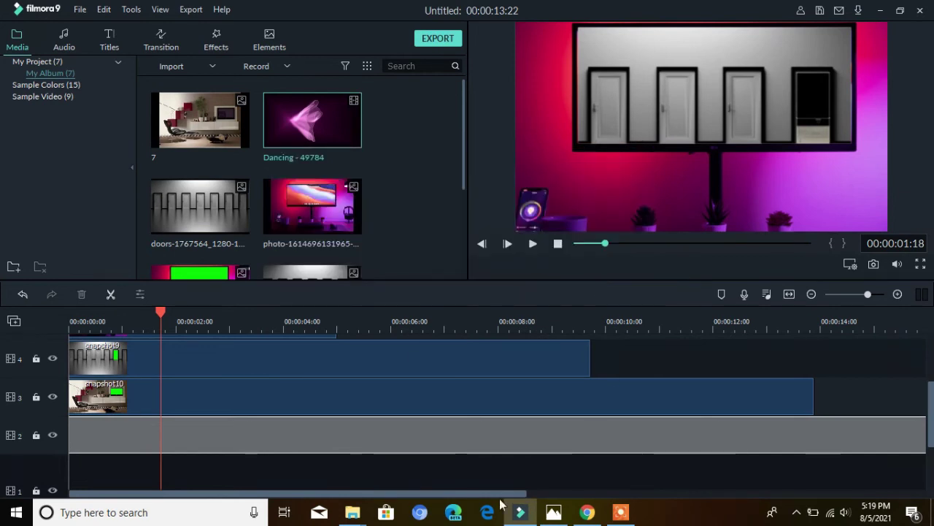
Step: Play the Dancing - 49784 clip from about 00:00:15:22, beyond the end of the snapshot10 clip
drag(252, 494, 367, 494)
click(400, 322)
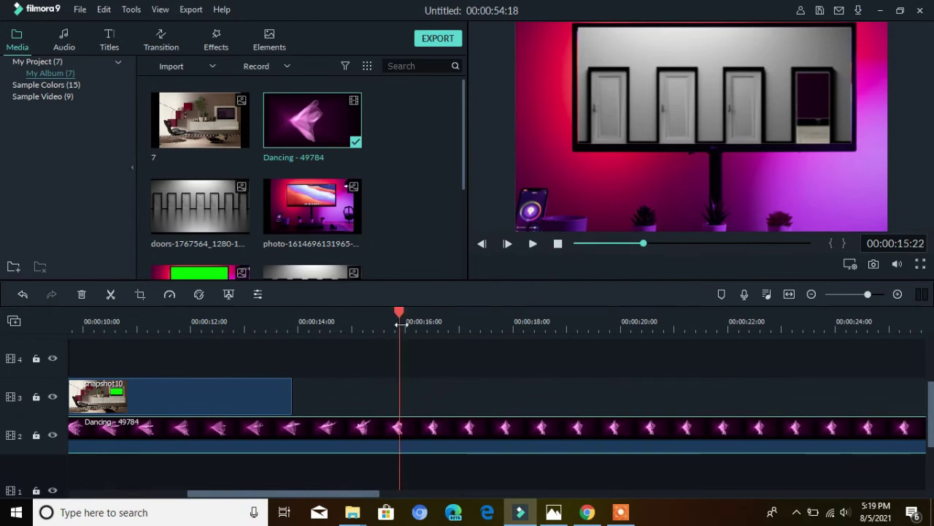
key(space)
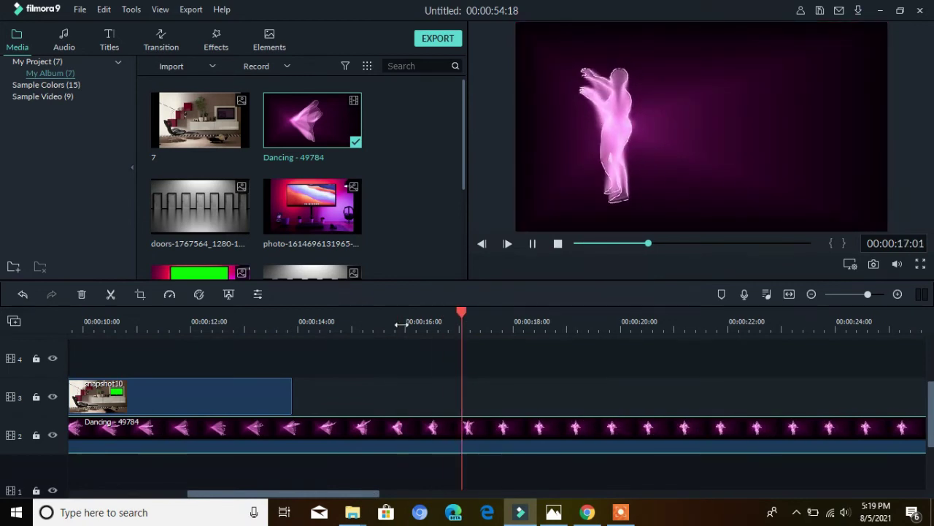
key(space)
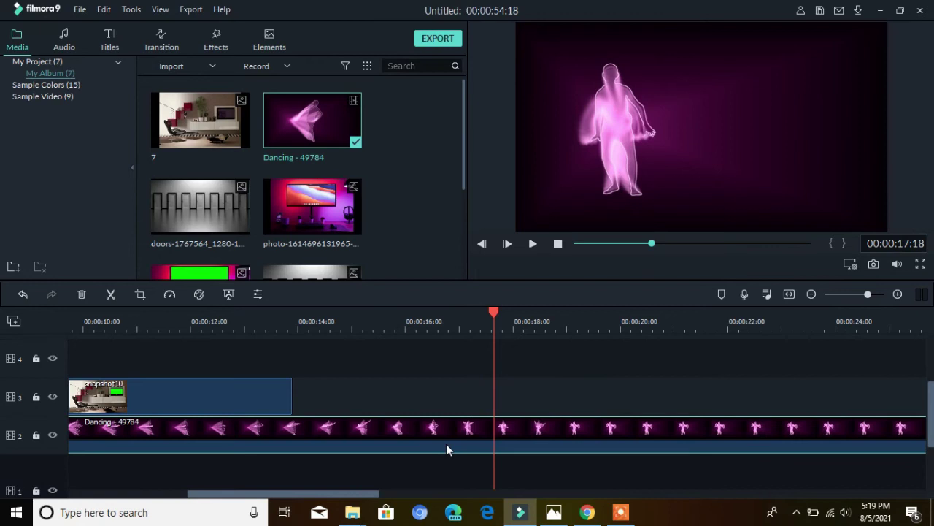
Step: Split the Dancing - 49784 clip at 00:00:20:18 and delete the part after the cut
right_click(446, 443)
click(688, 191)
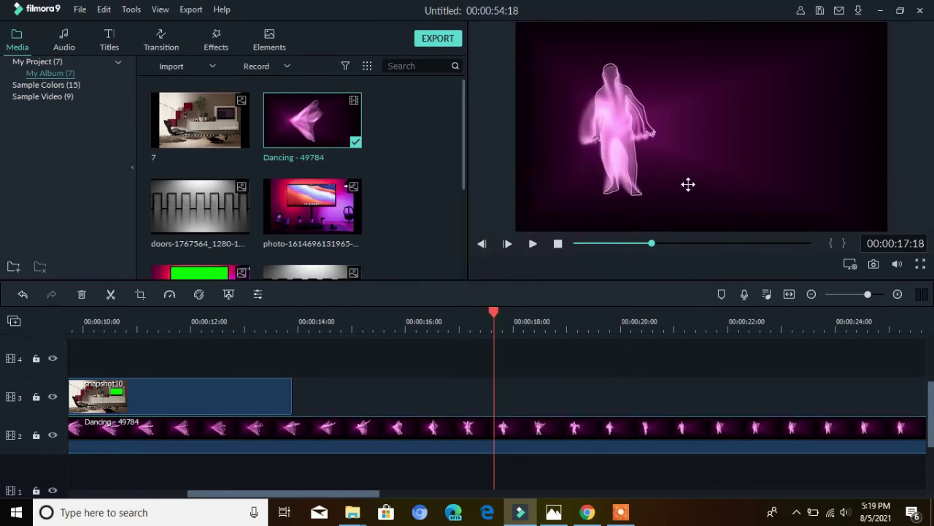
double_click(688, 184)
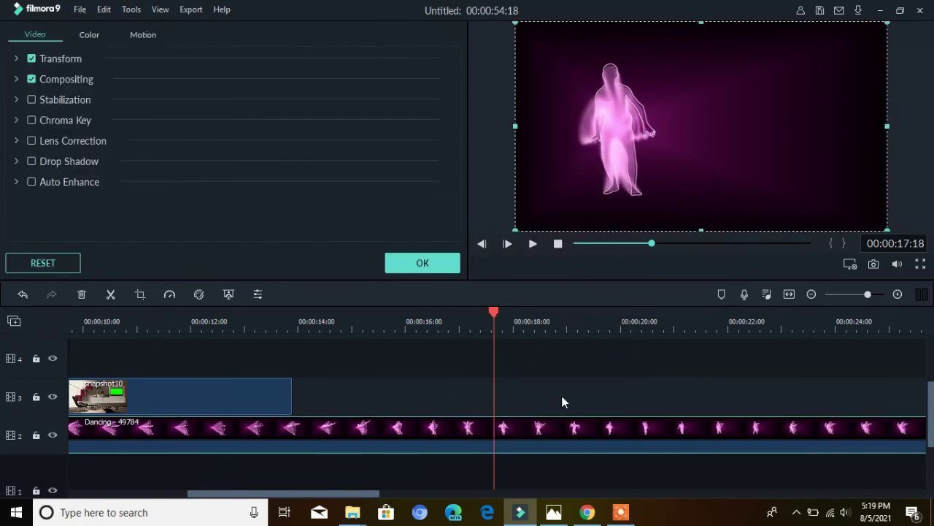
mouse_move(369, 494)
mouse_down()
mouse_move(512, 495)
mouse_move(316, 496)
mouse_move(362, 495)
mouse_up()
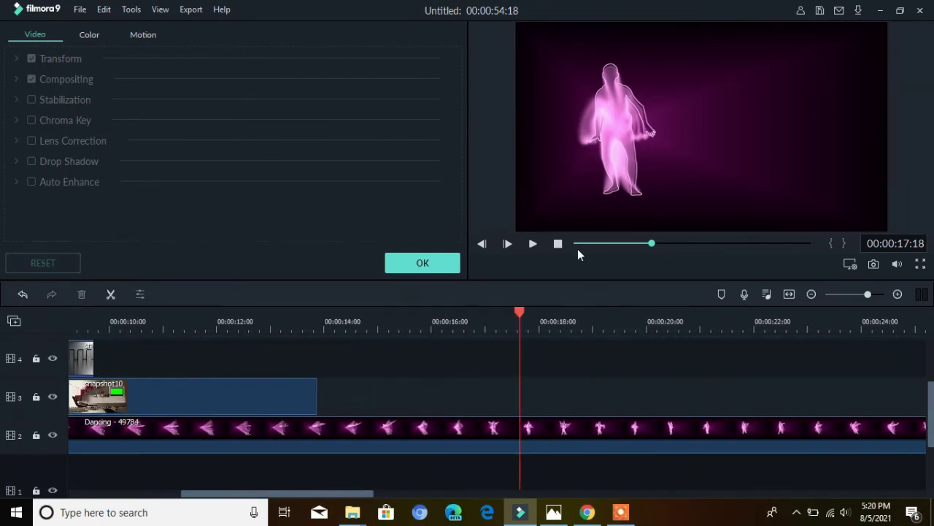
drag(524, 313, 691, 339)
right_click(686, 435)
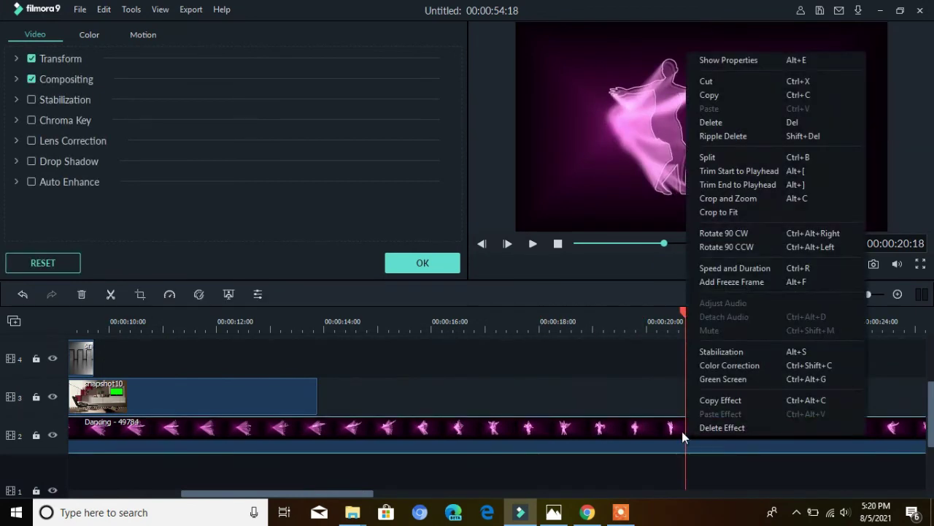
click(709, 158)
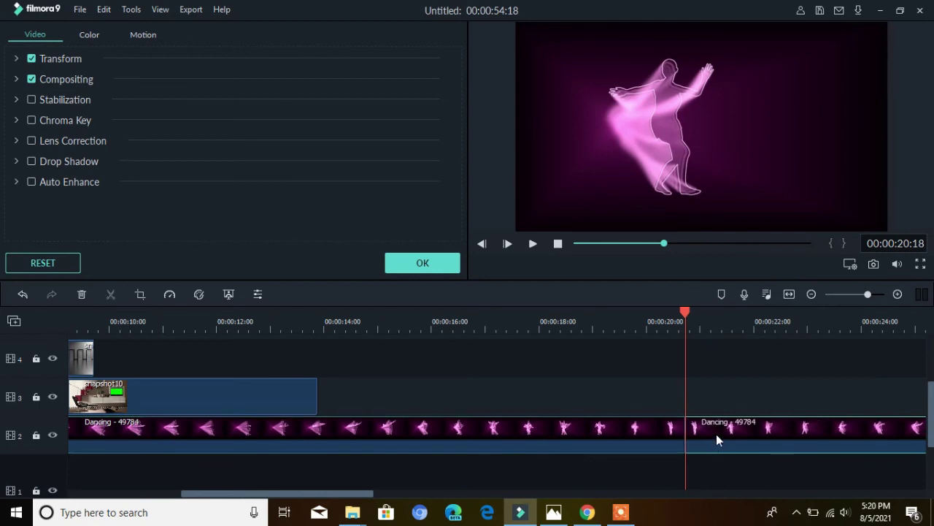
key(Delete)
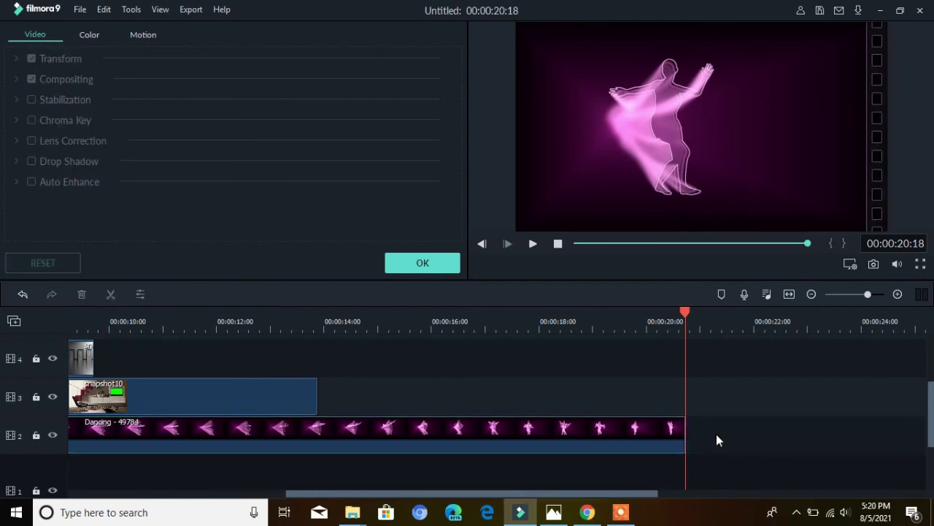
Step: Extend the end of the snapshot10 clip slightly to about 14.4 seconds and close the clip properties
drag(543, 319, 336, 331)
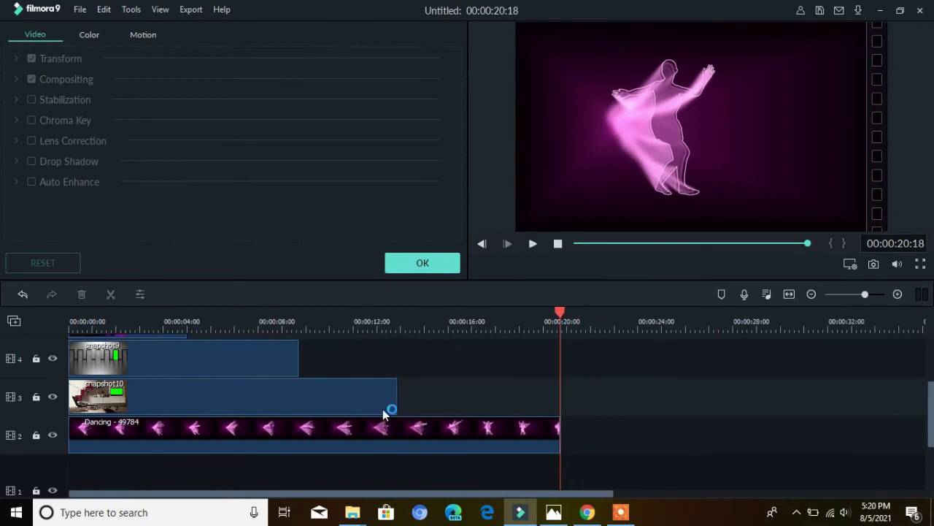
click(390, 402)
drag(395, 401, 411, 400)
click(423, 263)
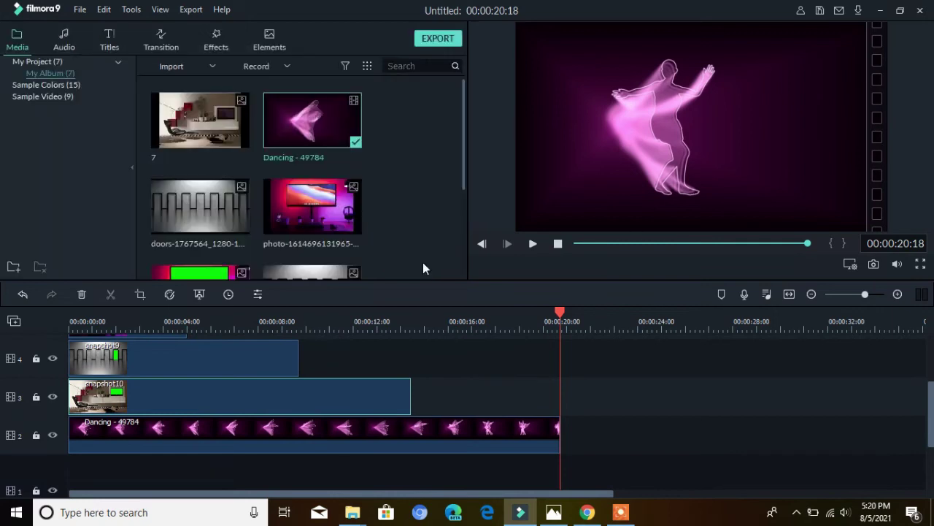
Step: Play the zoom-through sequence from the beginning of the timeline to check the transitions
drag(558, 313, 51, 375)
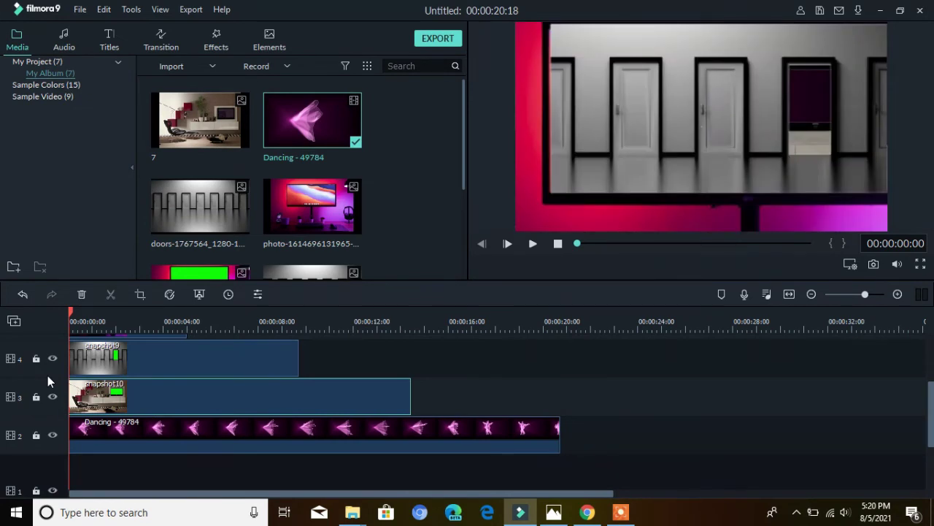
key(space)
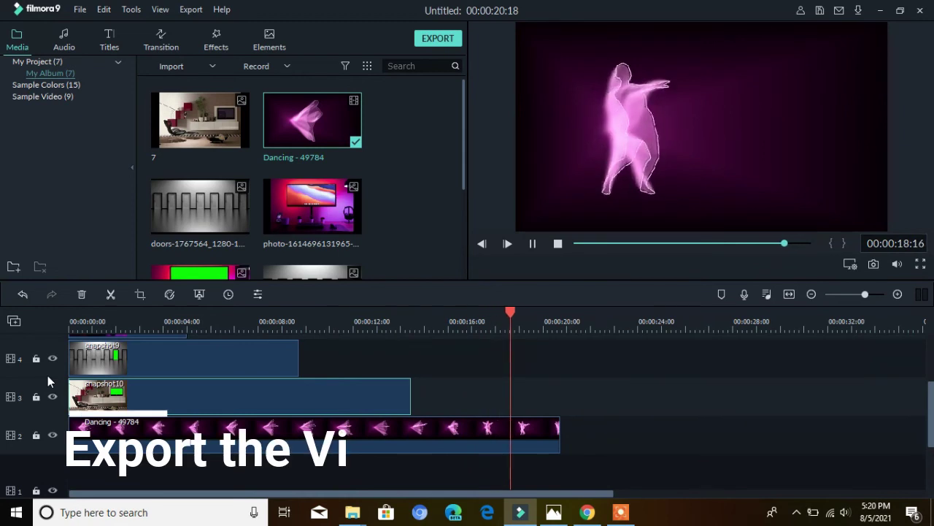
key(space)
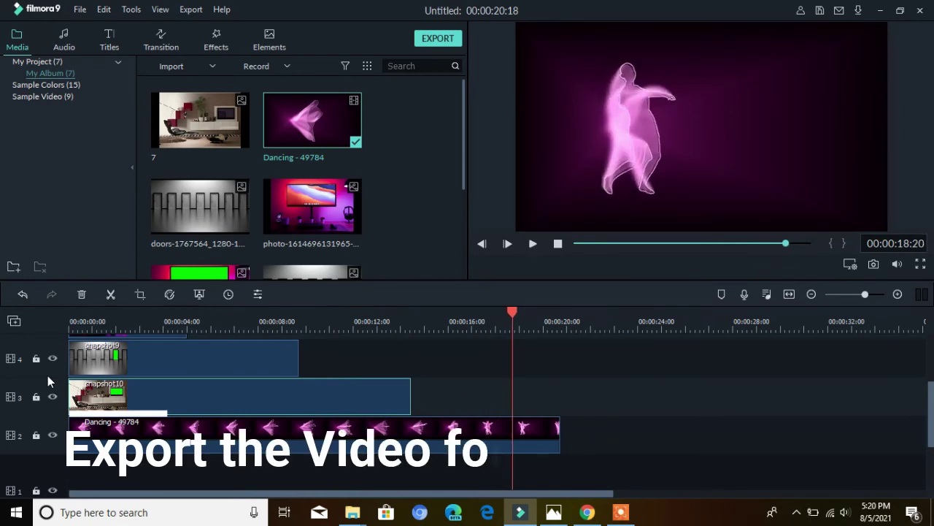
Step: Export the project to the computer as an MP4 file named "super zoom"
click(435, 42)
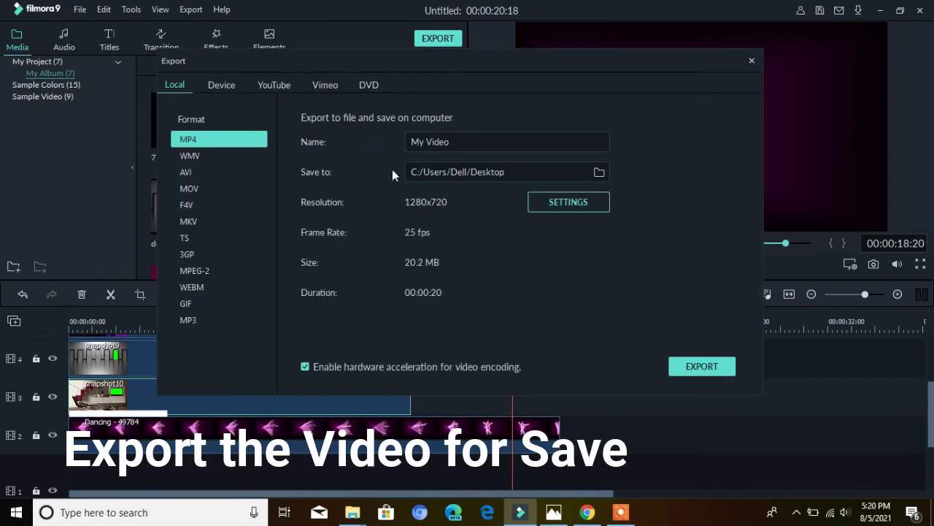
drag(478, 141, 384, 133)
text(super zoom)
click(709, 368)
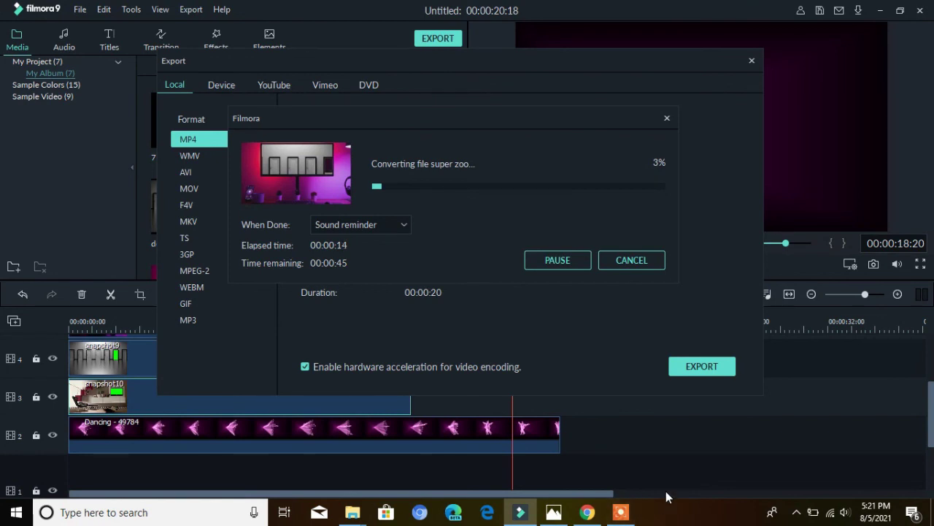
Step: Close the completed conversion window and the Export dialog
click(616, 516)
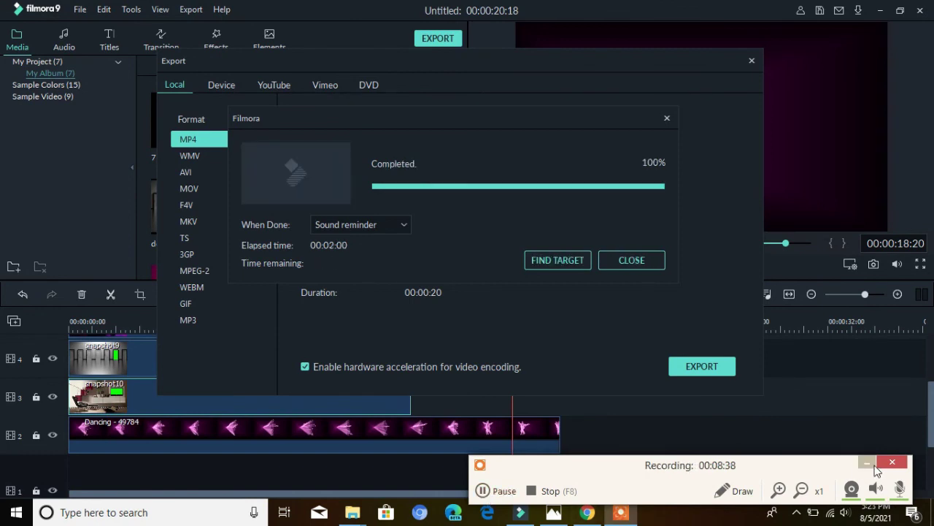
click(866, 462)
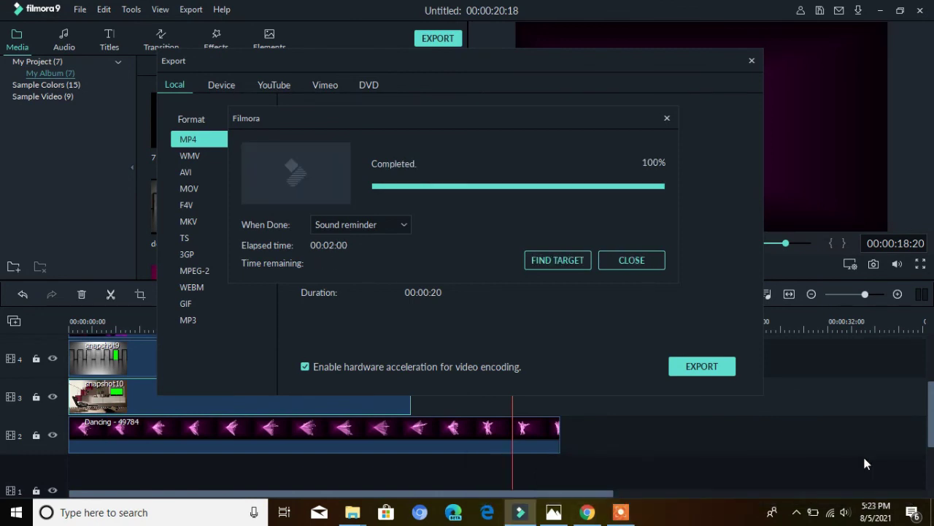
click(625, 260)
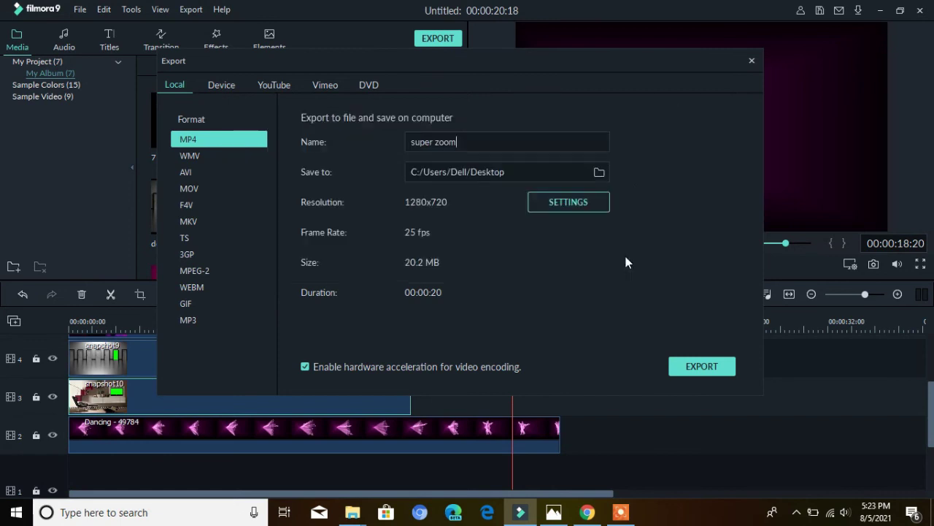
click(752, 61)
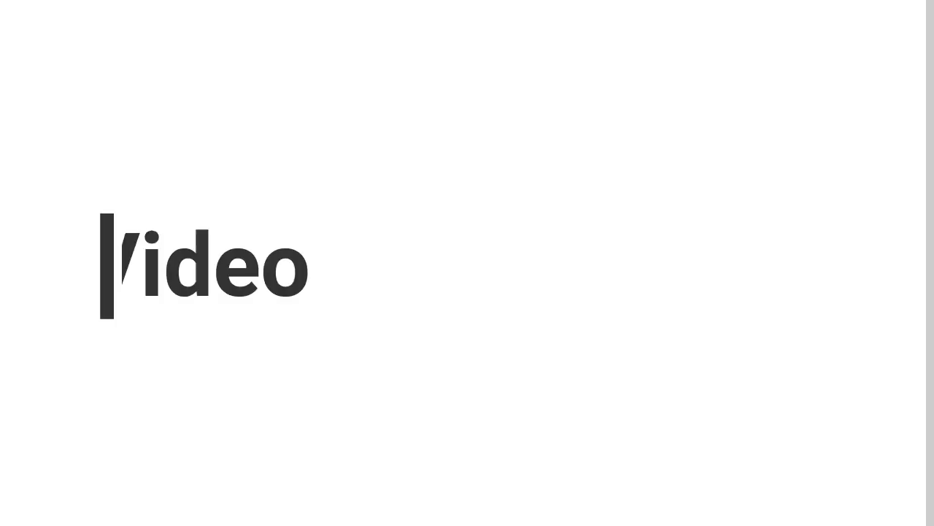